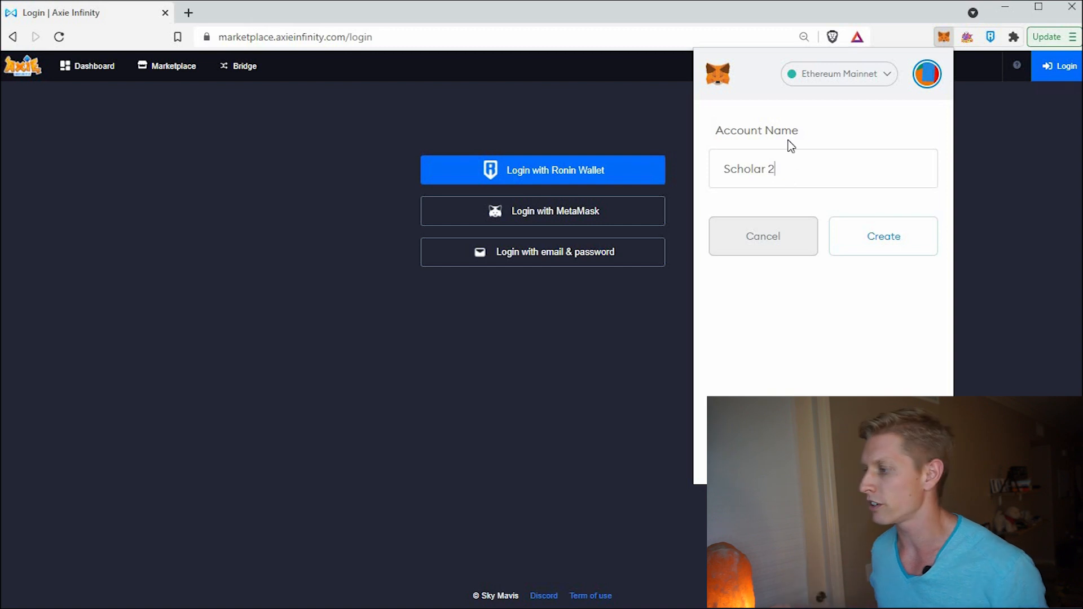
# - Create the empty MetaMask account 'Scholar 2', then close the wallet
pyautogui.click(866, 237)
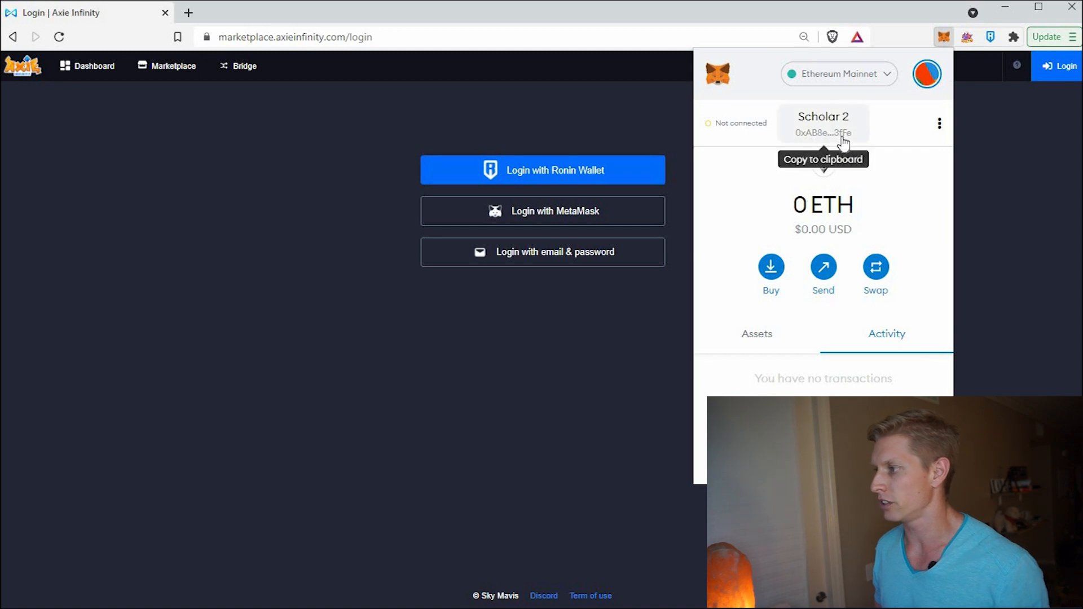
pyautogui.click(614, 332)
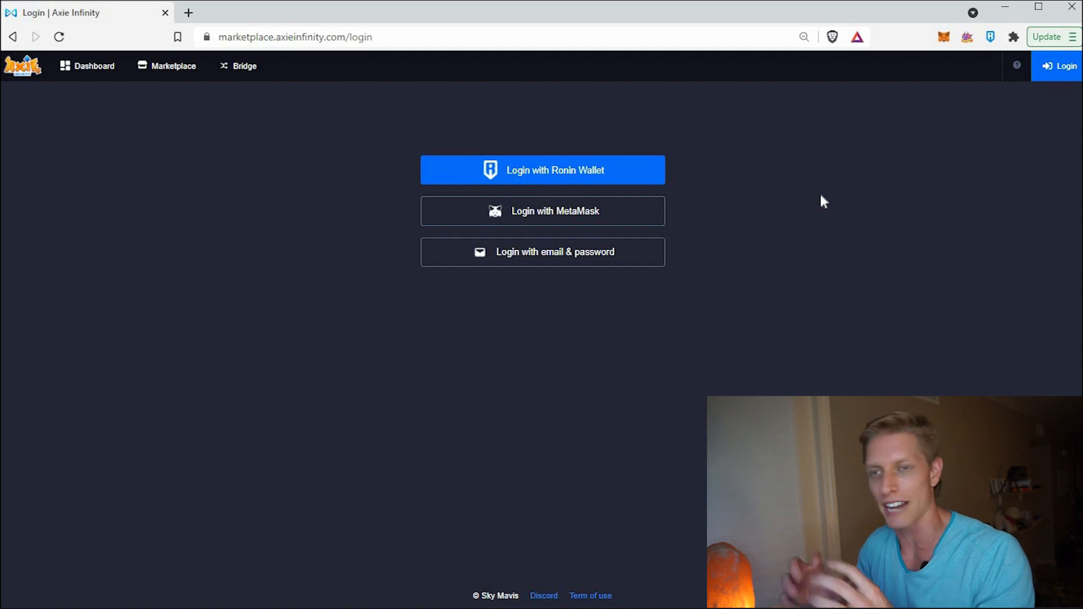
# - Create a Ronin Wallet account named 'Scholar 2', then reopen the wallet to check it
pyautogui.click(991, 38)
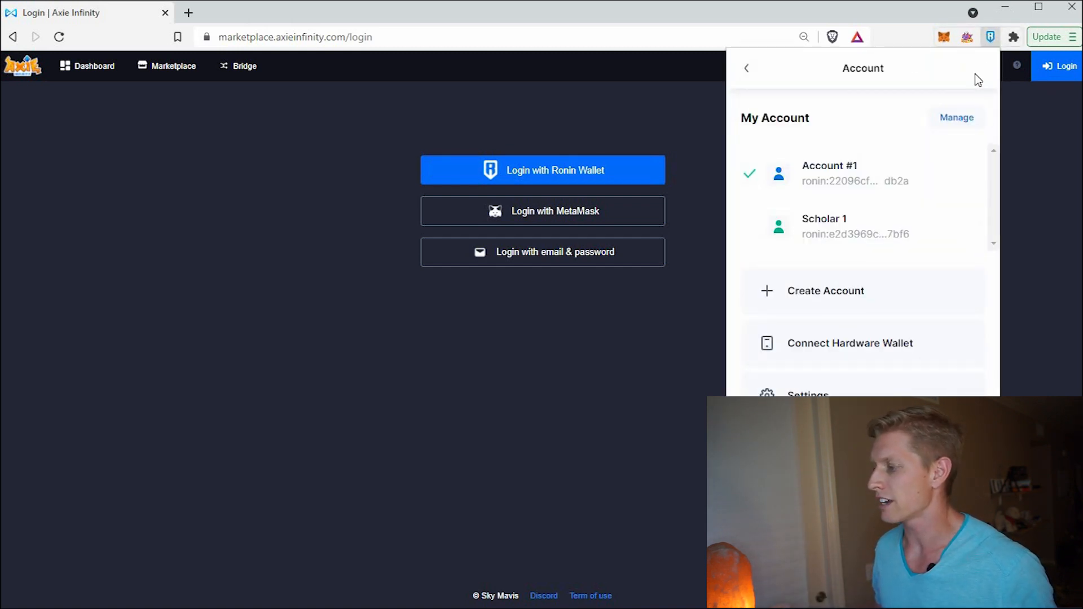
pyautogui.click(844, 292)
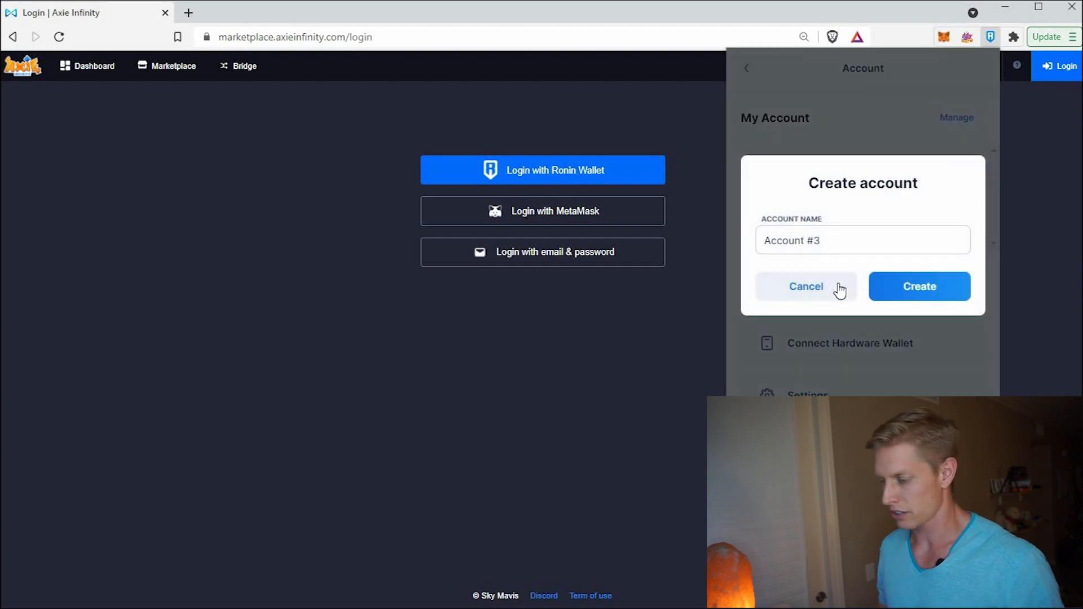
pyautogui.write('Scholar 2')
pyautogui.click(887, 292)
pyautogui.click(641, 345)
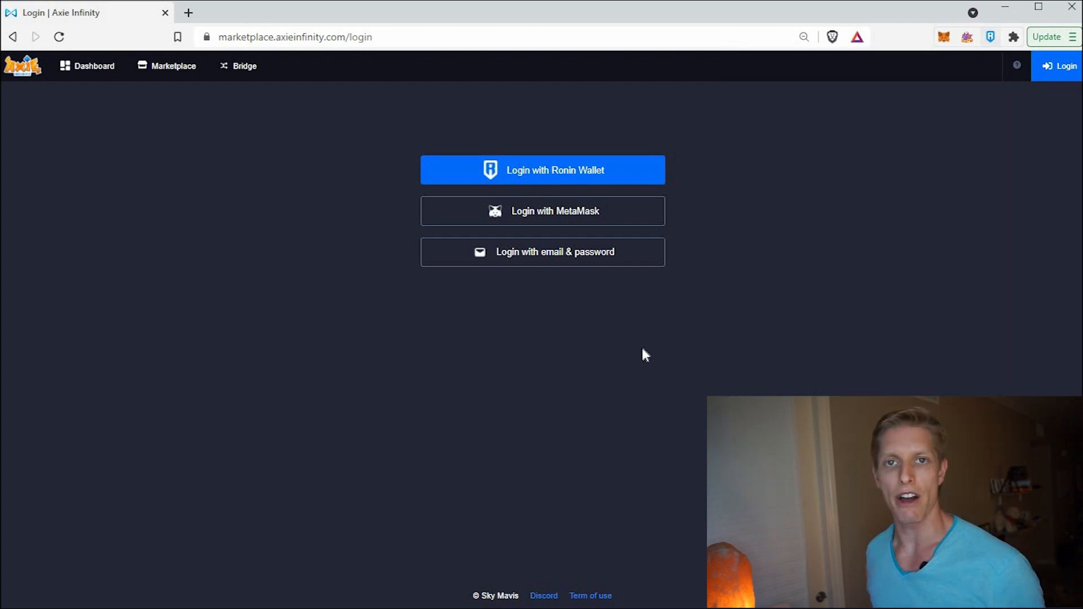
pyautogui.click(584, 183)
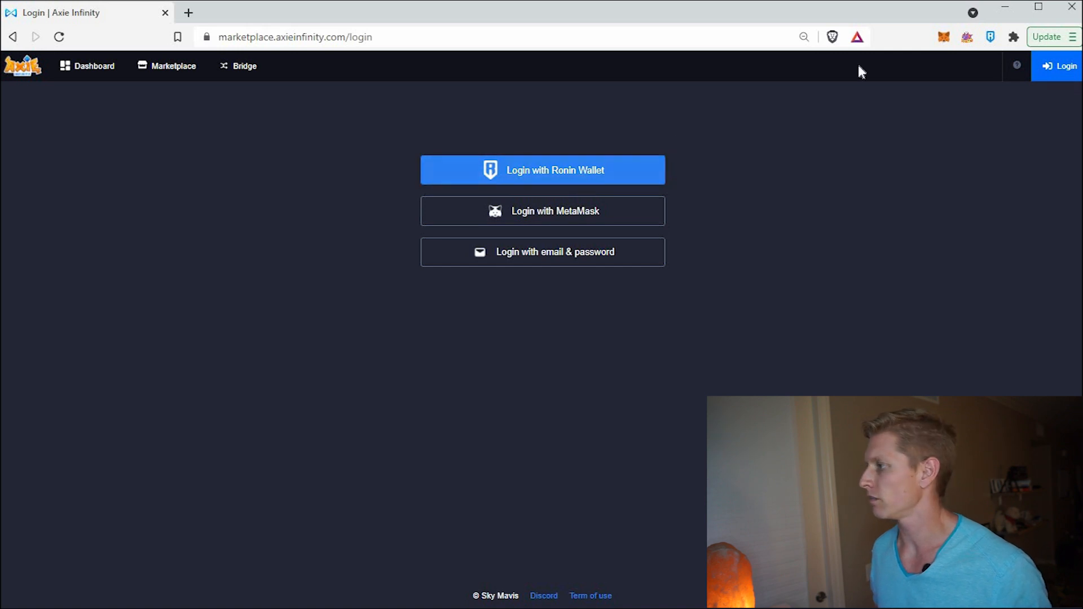
pyautogui.click(990, 37)
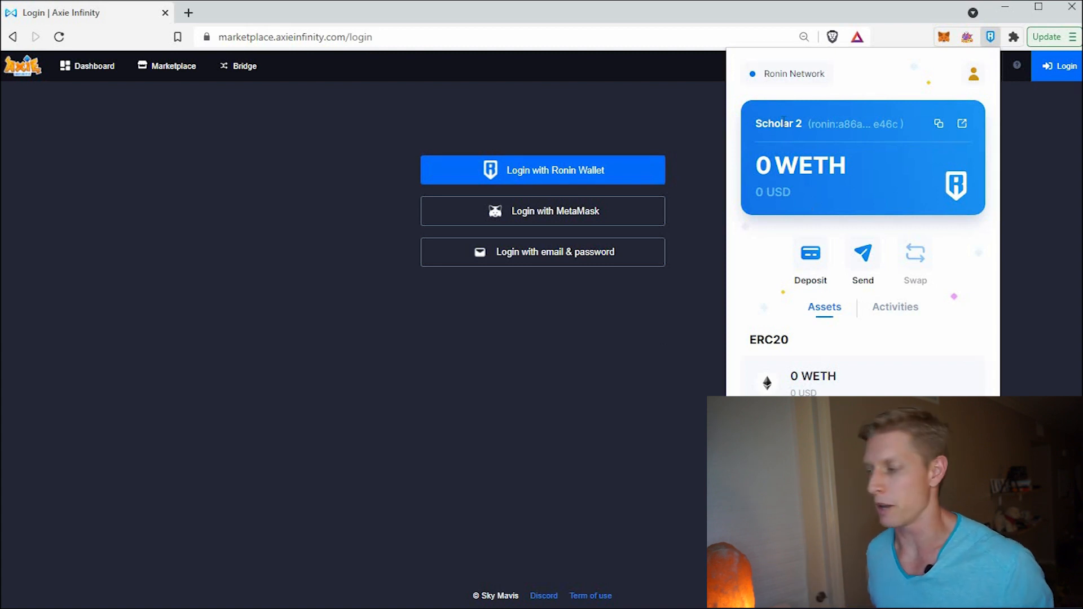
# - Connect the MetaMask Scholar 2 account to the marketplace site
pyautogui.click(942, 38)
pyautogui.click(943, 40)
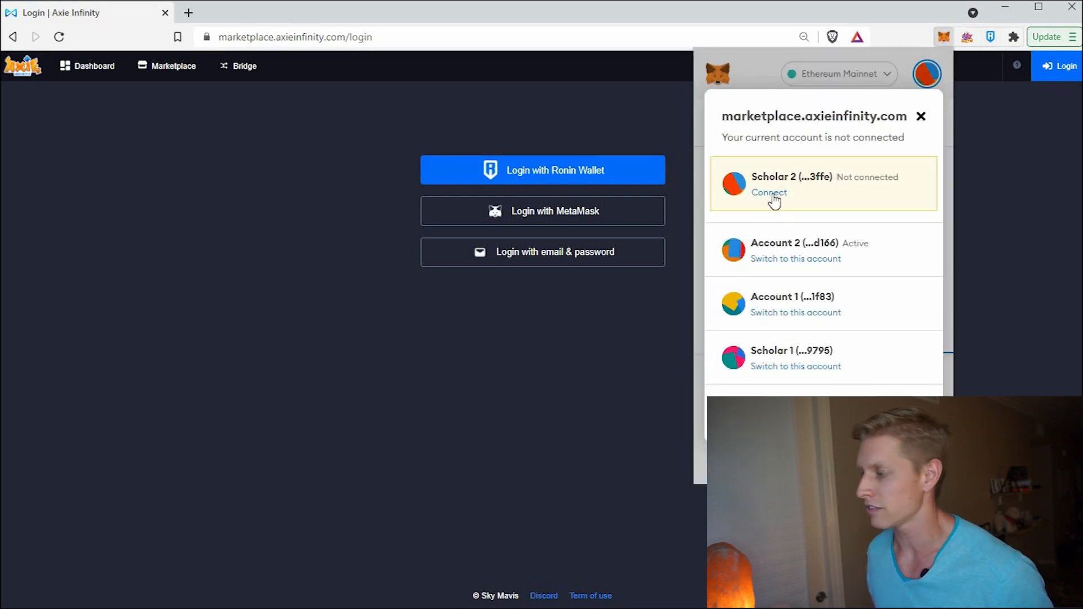
pyautogui.click(772, 194)
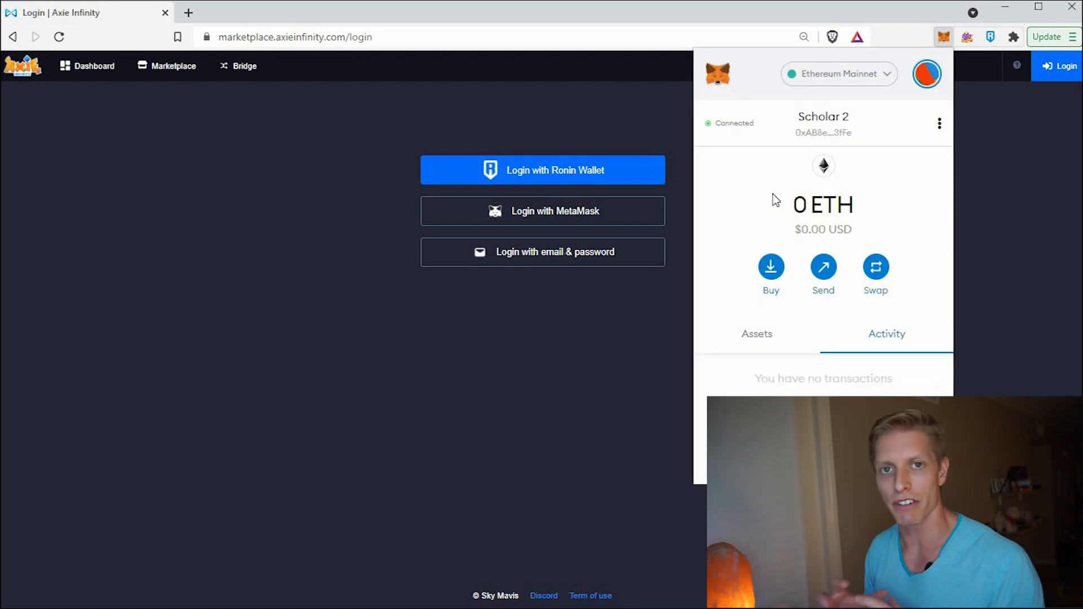
pyautogui.click(647, 305)
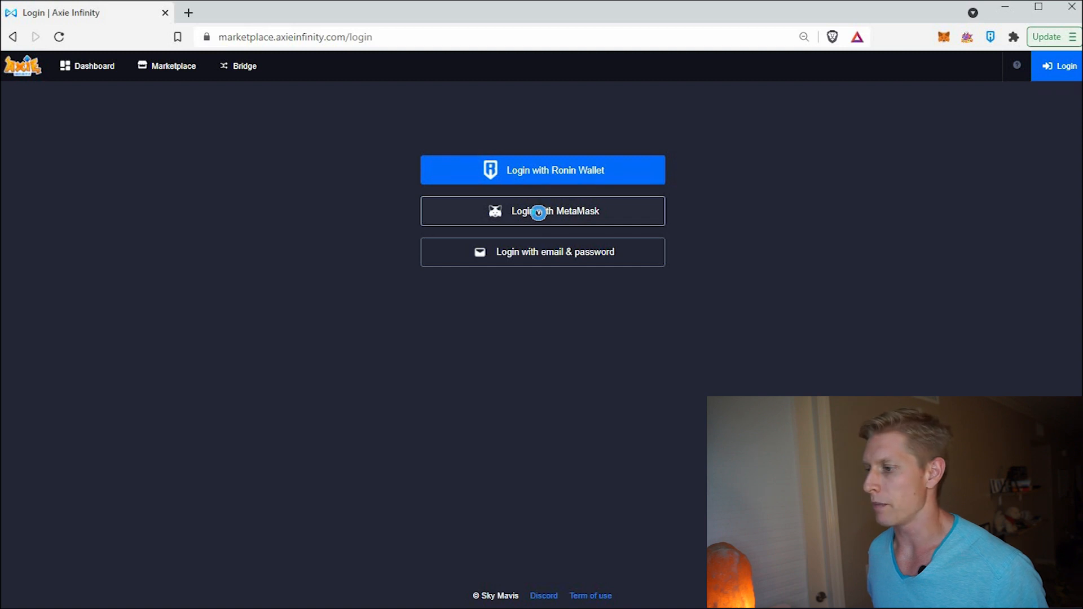
# - Log in with MetaMask, sign the request, and dismiss the Unlinked MetaMask notice
pyautogui.click(540, 218)
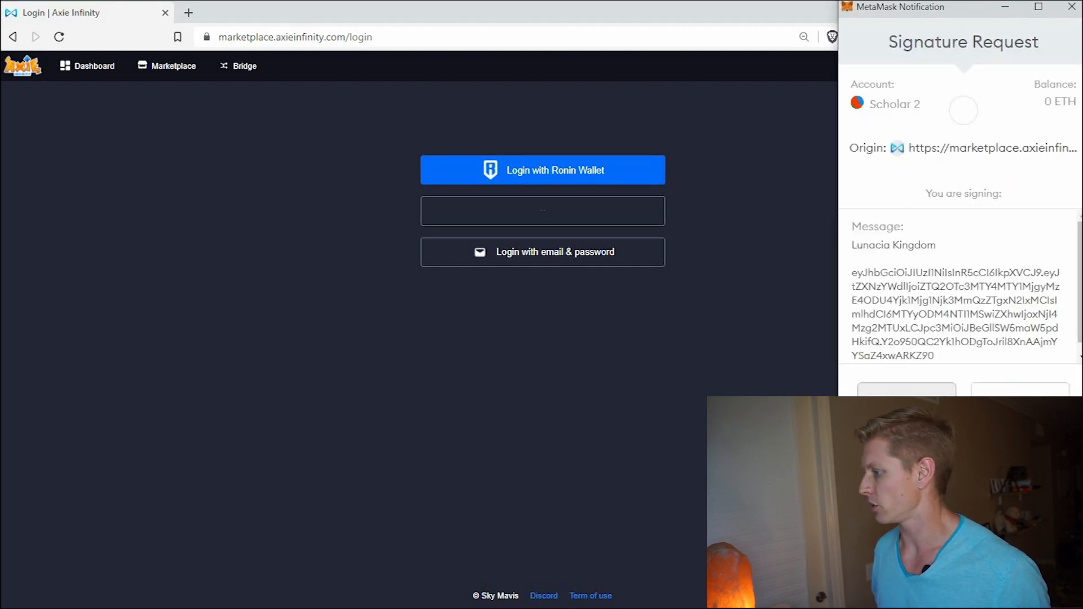
pyautogui.click(1020, 389)
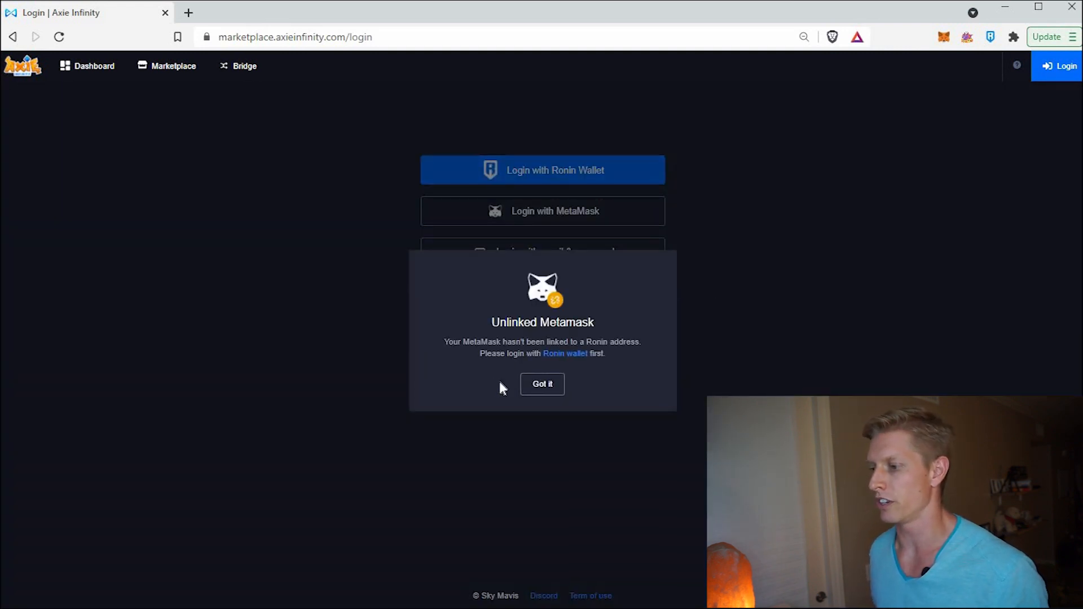
pyautogui.click(687, 327)
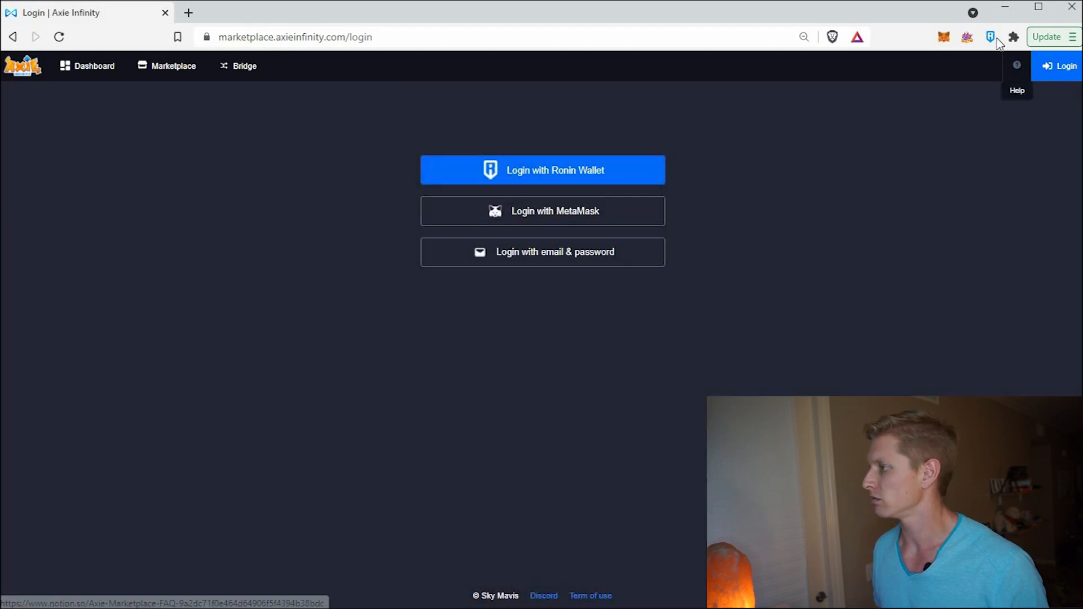
# - Log in to the marketplace with Ronin Wallet and approve the signature request
pyautogui.click(568, 177)
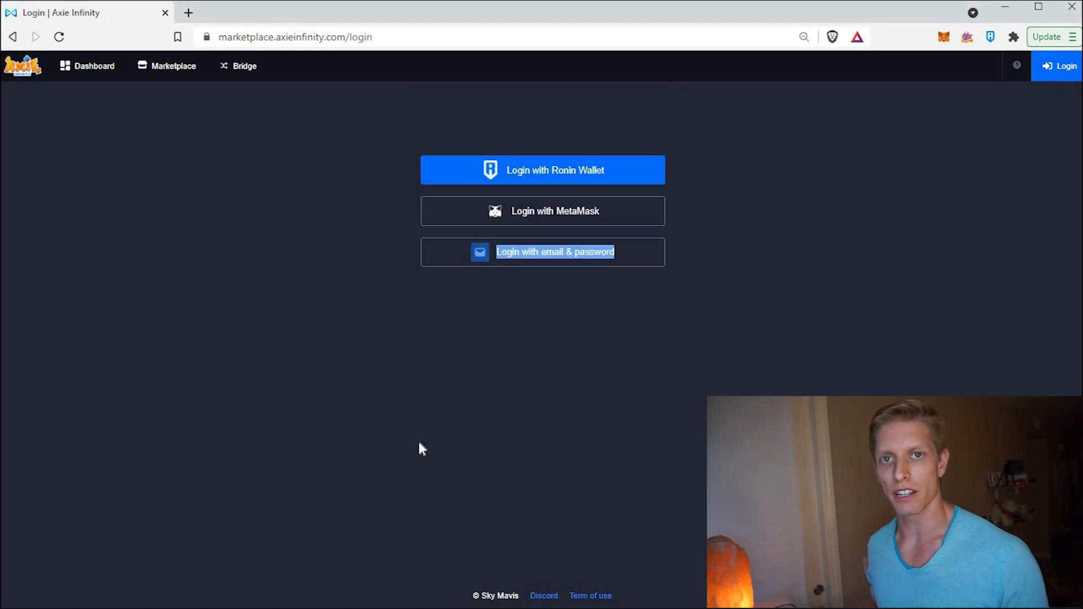
pyautogui.click(568, 173)
pyautogui.scroll(-1, 615, 206)
pyautogui.click(600, 449)
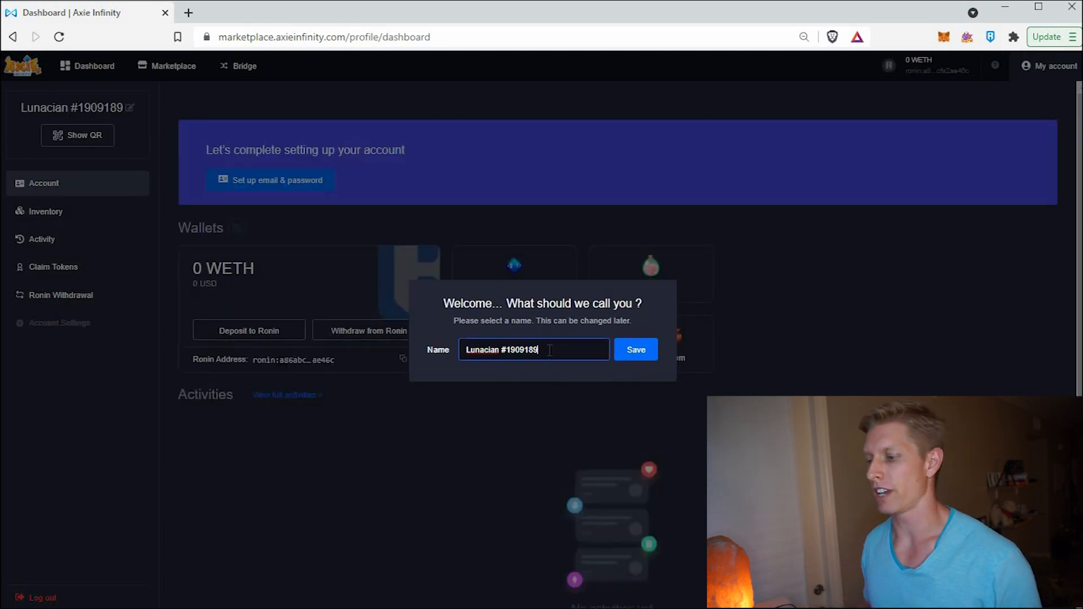
# - Replace the default name Lunacian #1909189 with 'YourNameHere2 | AR' and save
pyautogui.moveTo(539, 350); pyautogui.dragTo(405, 332)
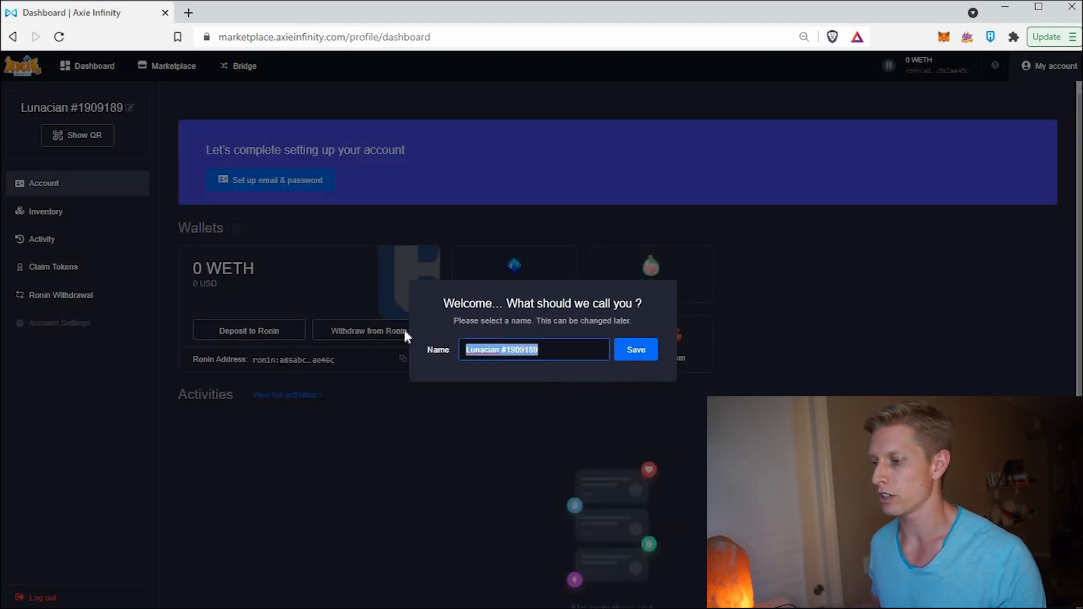
pyautogui.press('BackSpace')
pyautogui.write('AR')
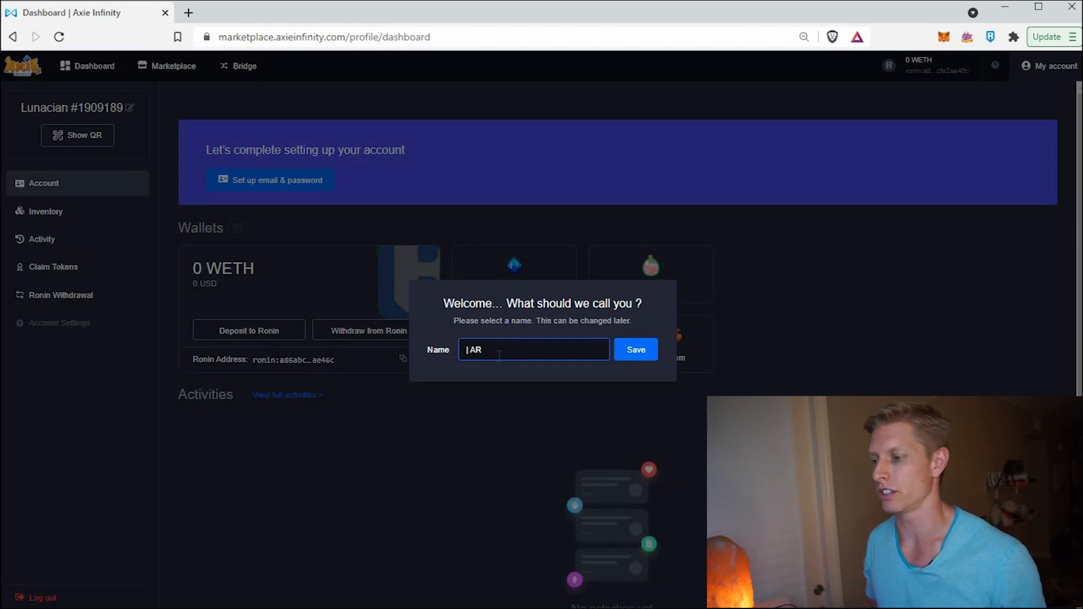
pyautogui.write('YourNameHere2 |')
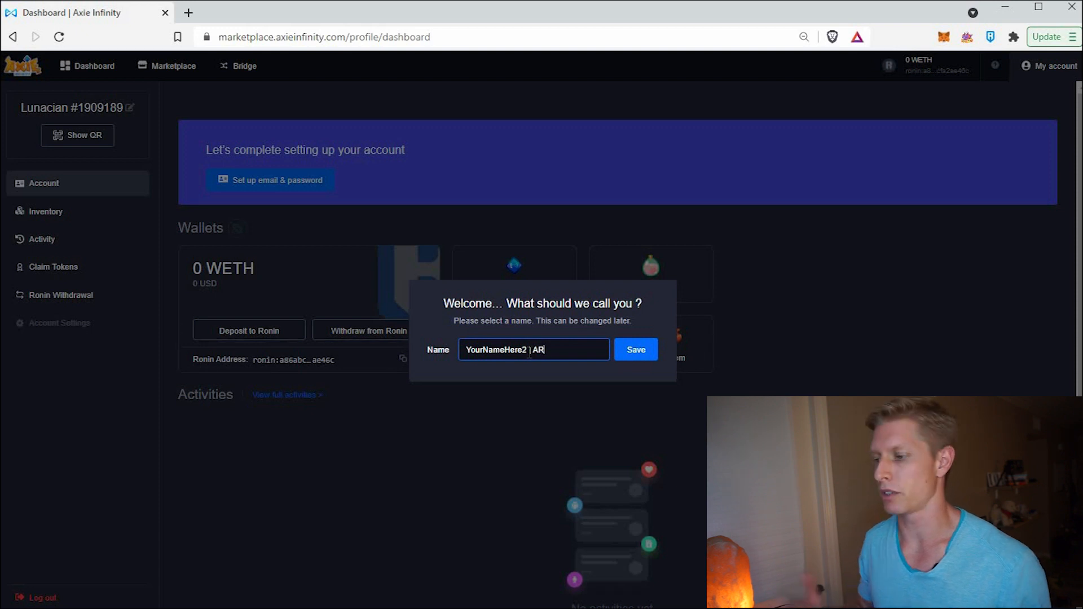
pyautogui.click(639, 354)
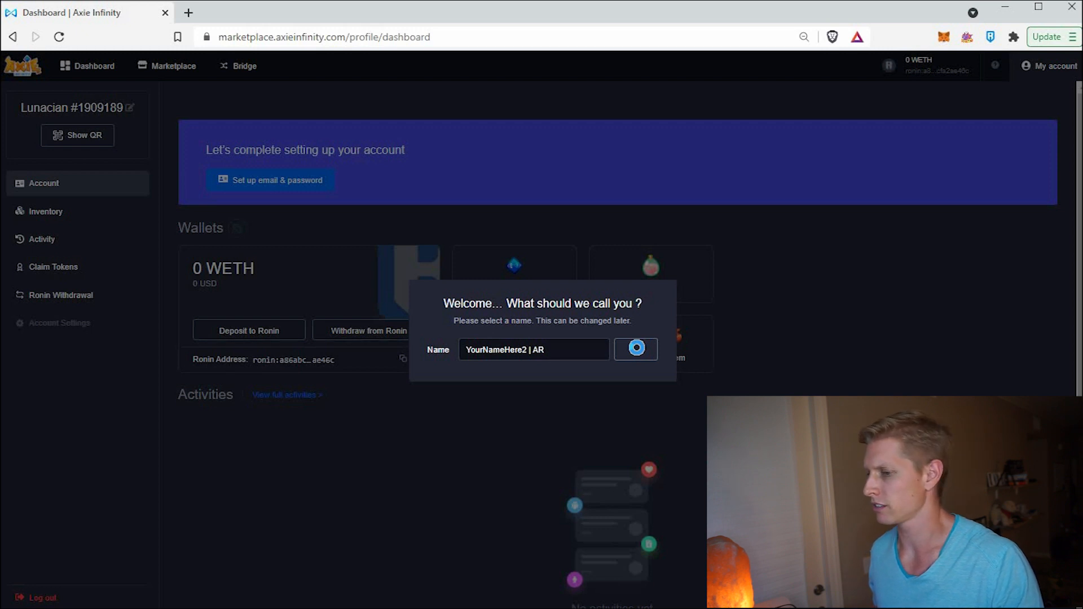
# - Submit the profile name 'YourNameHere2 | AR' so the email and password form appears
pyautogui.click(632, 350)
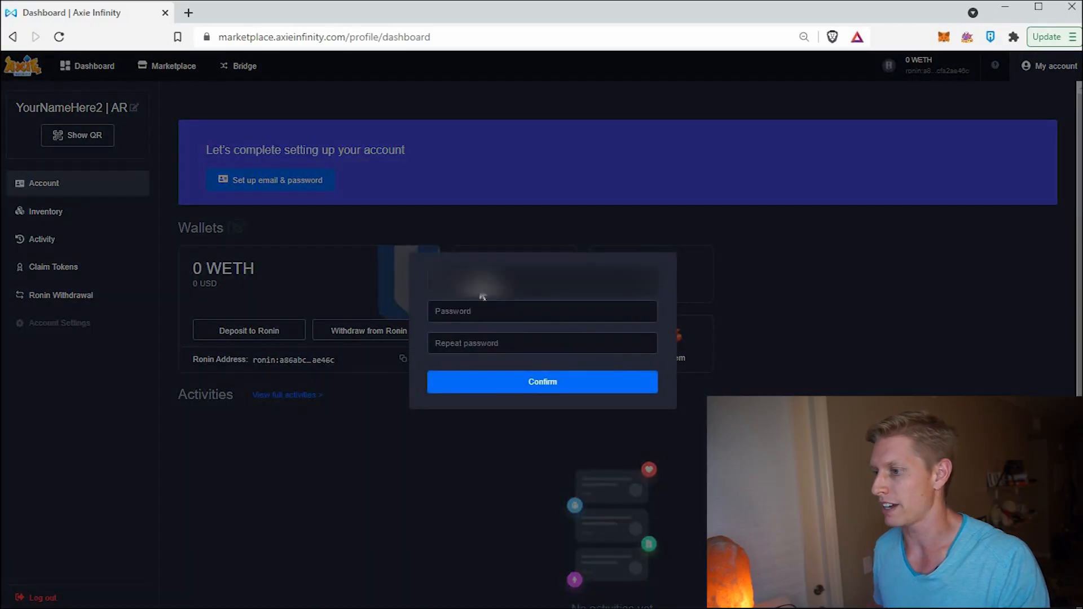
# - Enter the Scholar 2 account's email address, then move to the password field
pyautogui.click(478, 257)
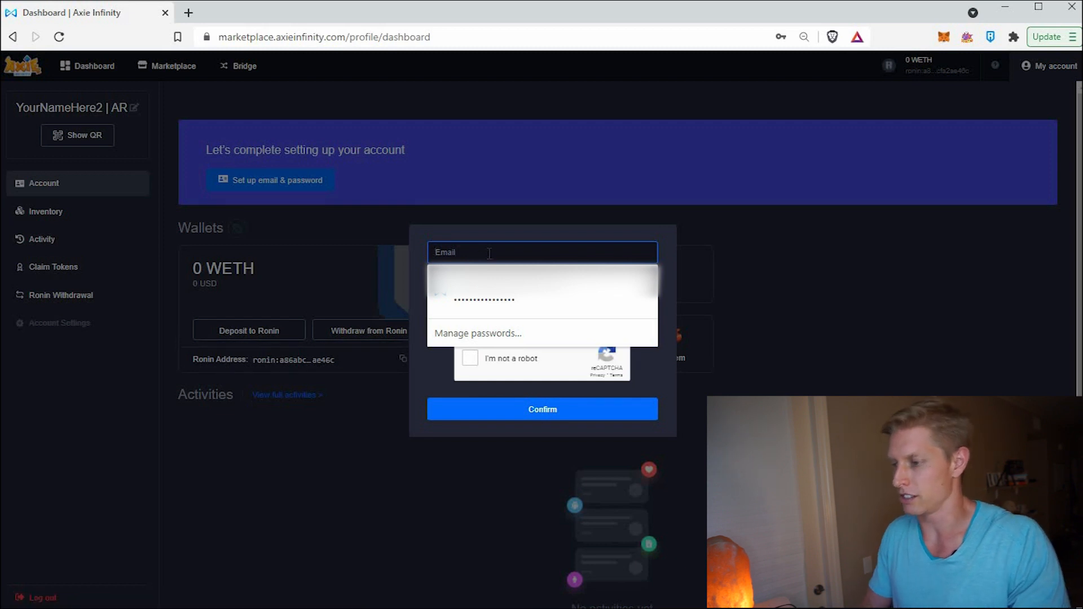
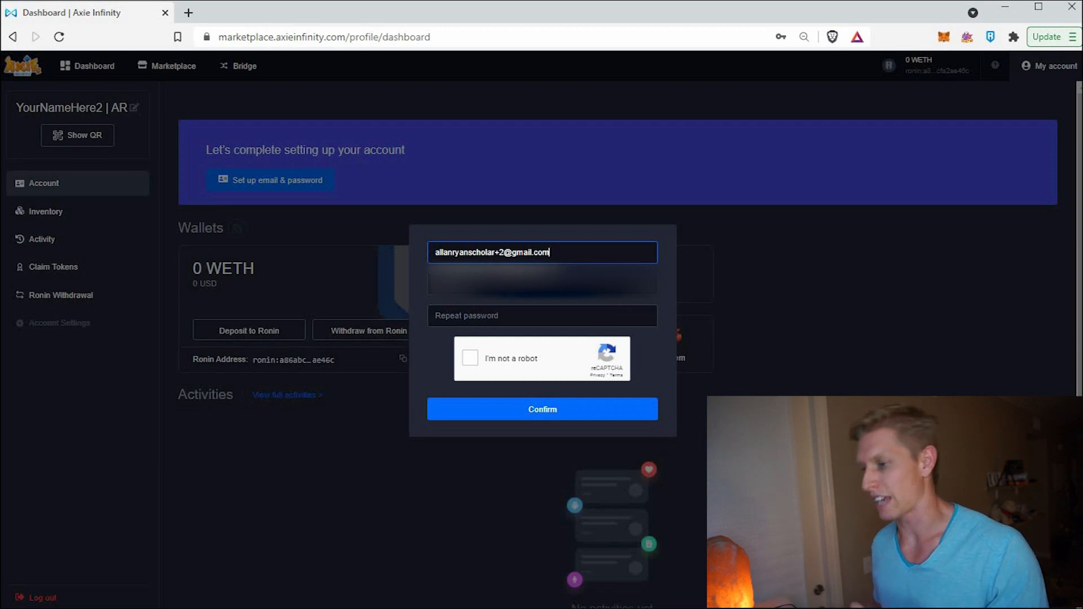
pyautogui.click(491, 285)
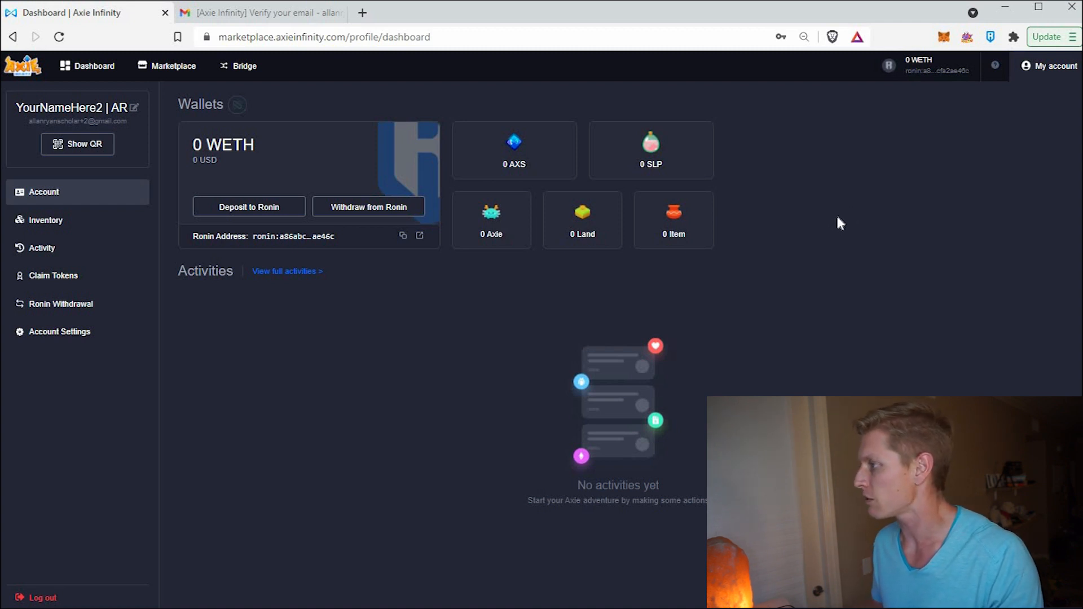
# - Log out of Scholar 2 and switch Ronin Wallet to Account #1
pyautogui.click(30, 599)
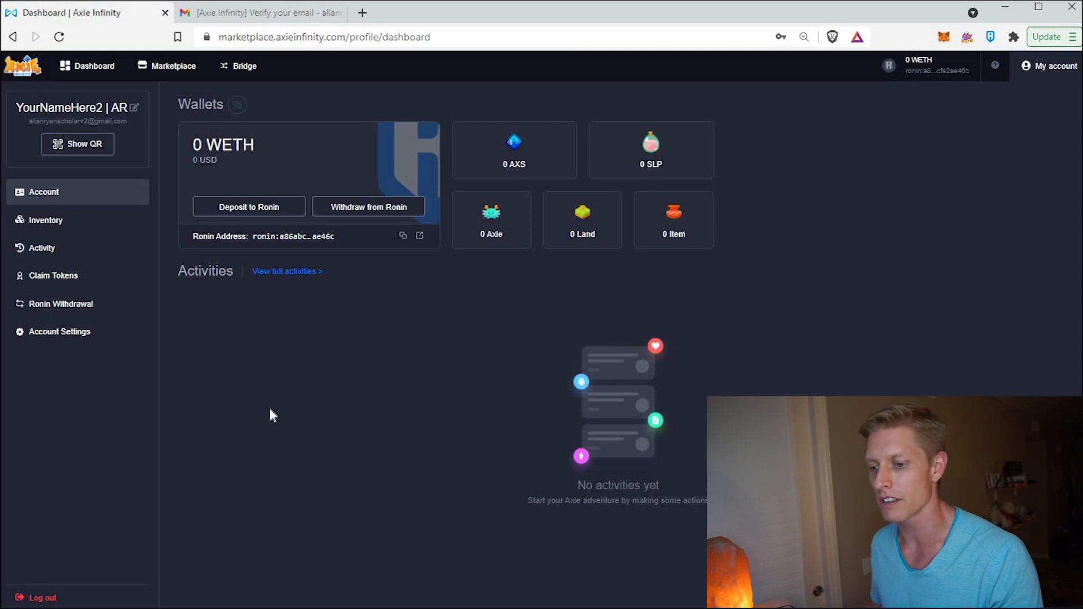
pyautogui.click(991, 38)
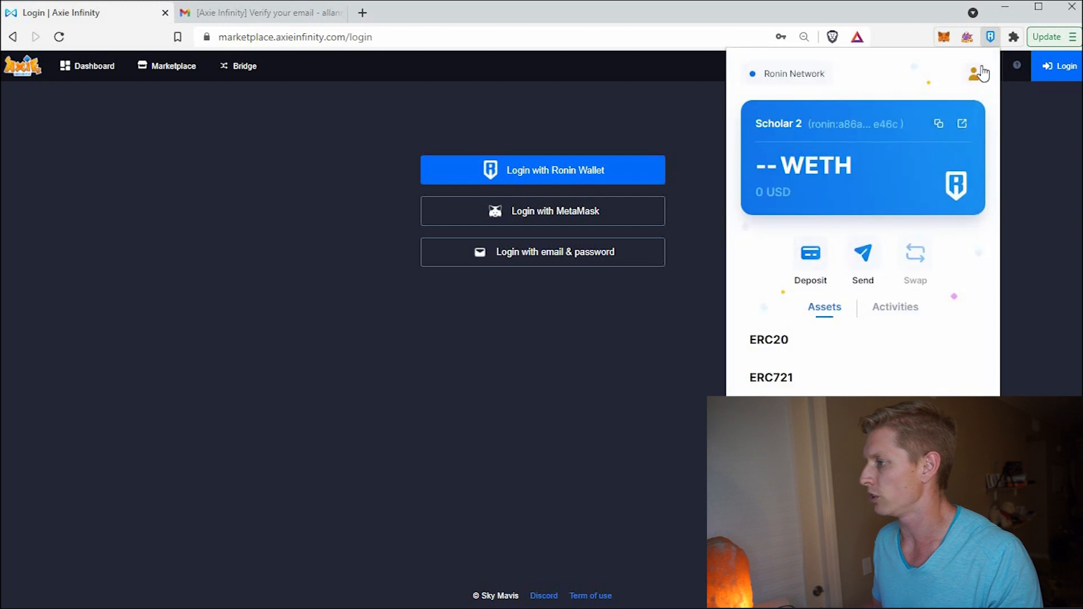
pyautogui.click(980, 74)
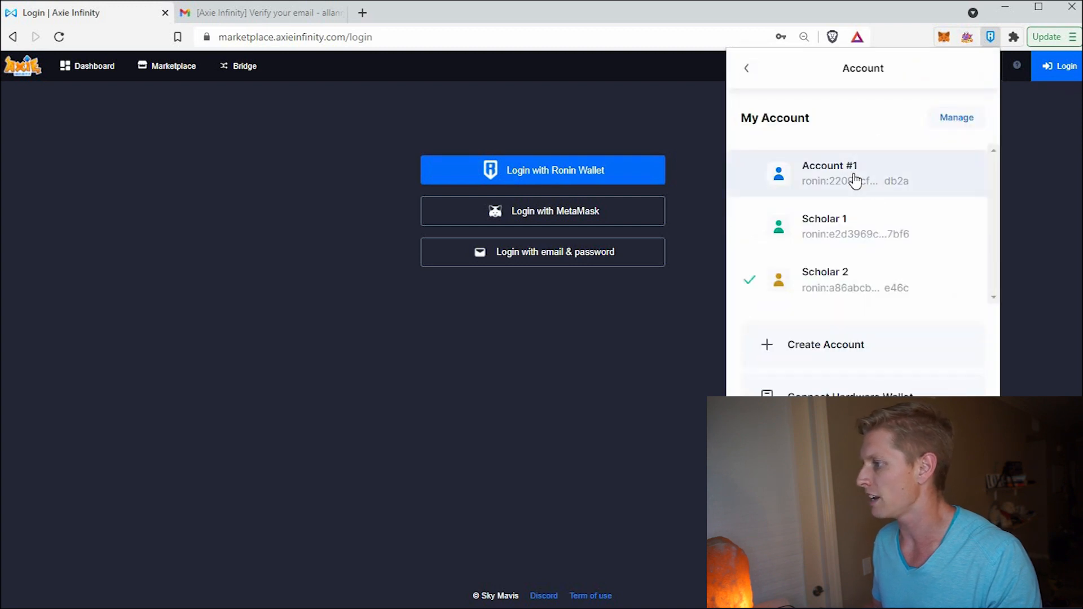
pyautogui.click(855, 180)
pyautogui.click(951, 39)
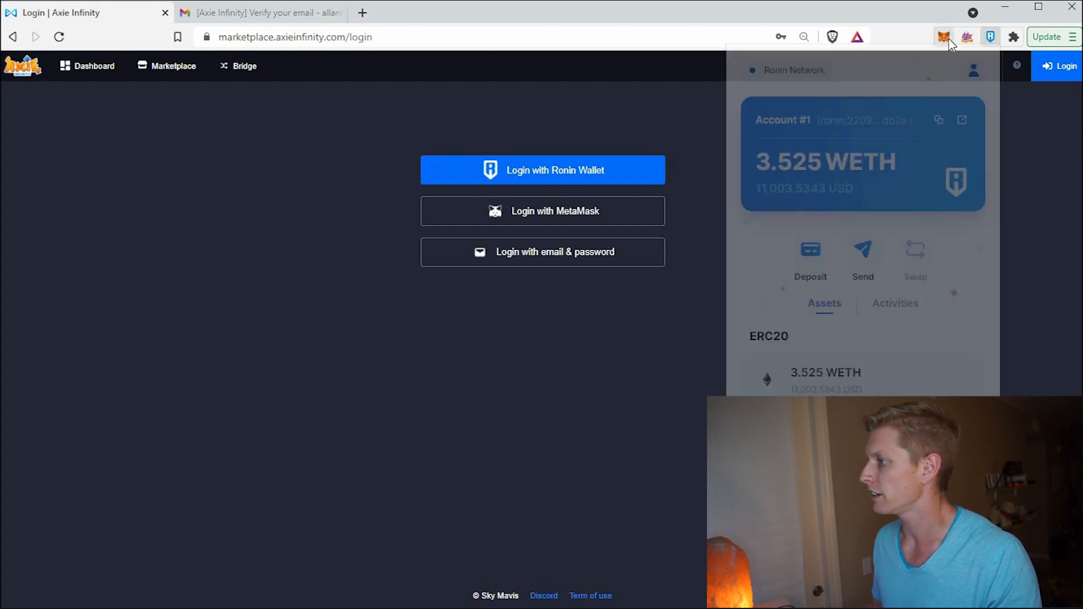
# - Switch MetaMask to Account 2
pyautogui.click(943, 36)
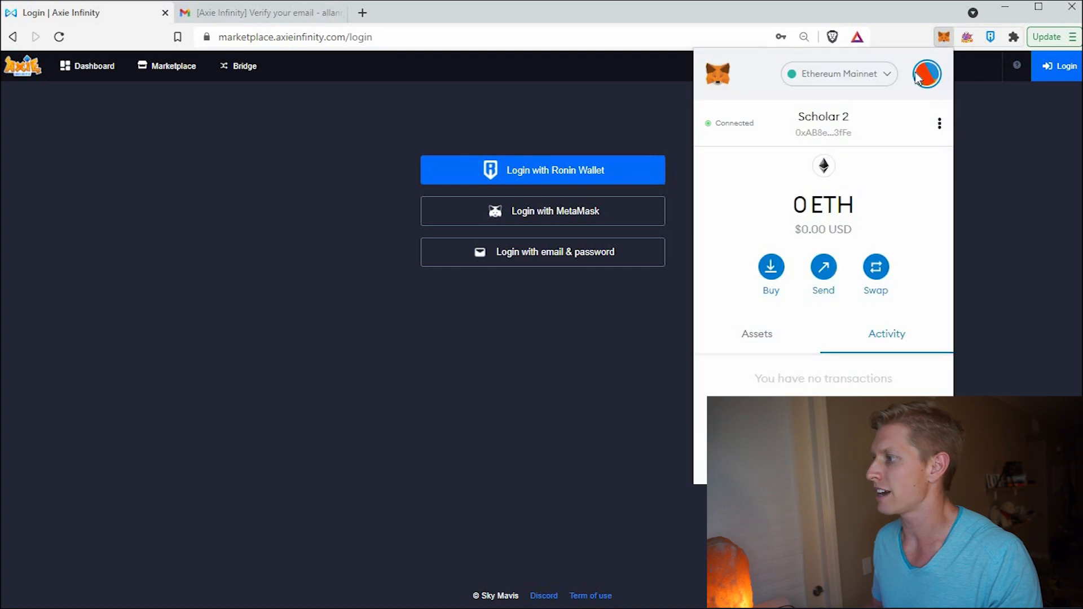
pyautogui.click(911, 78)
pyautogui.scroll(-1, 835, 222)
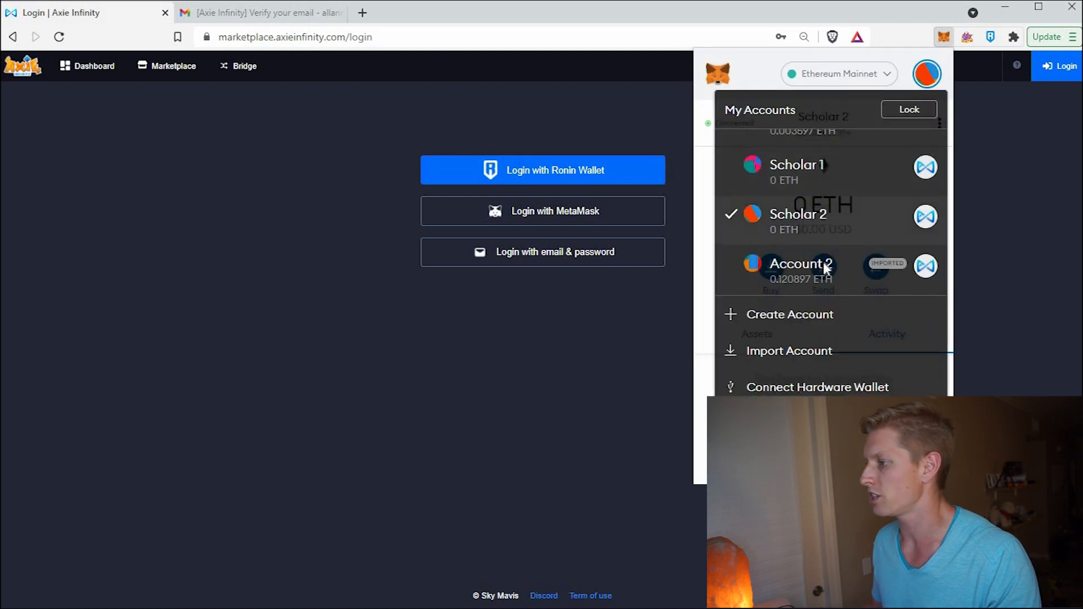
pyautogui.click(824, 262)
pyautogui.click(557, 180)
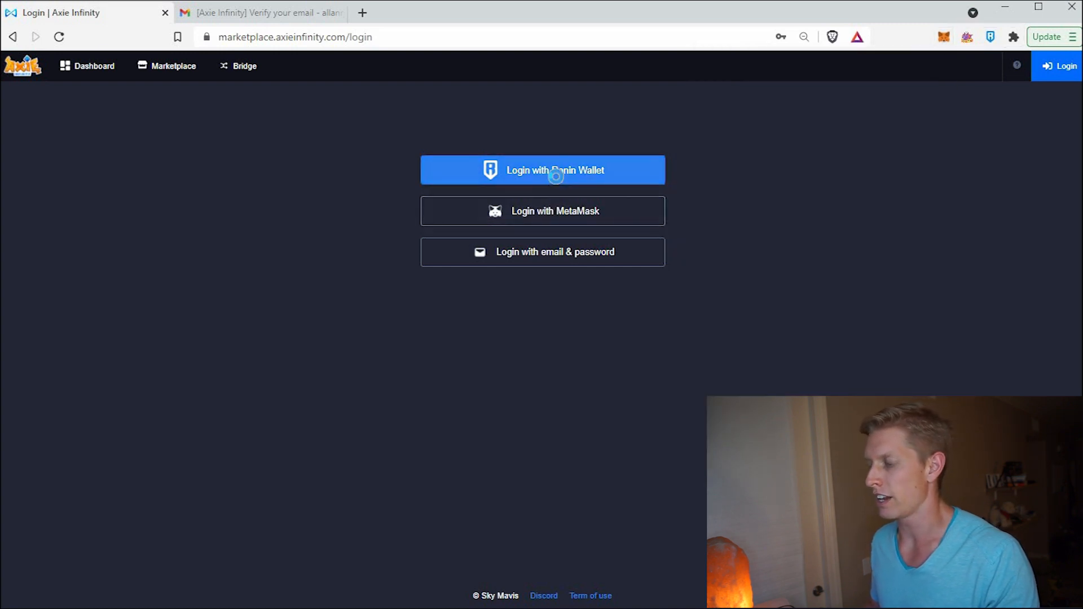
# - Log in with Ronin Wallet, approve the signature, and view the 12-Axie inventory
pyautogui.click(556, 169)
pyautogui.click(546, 488)
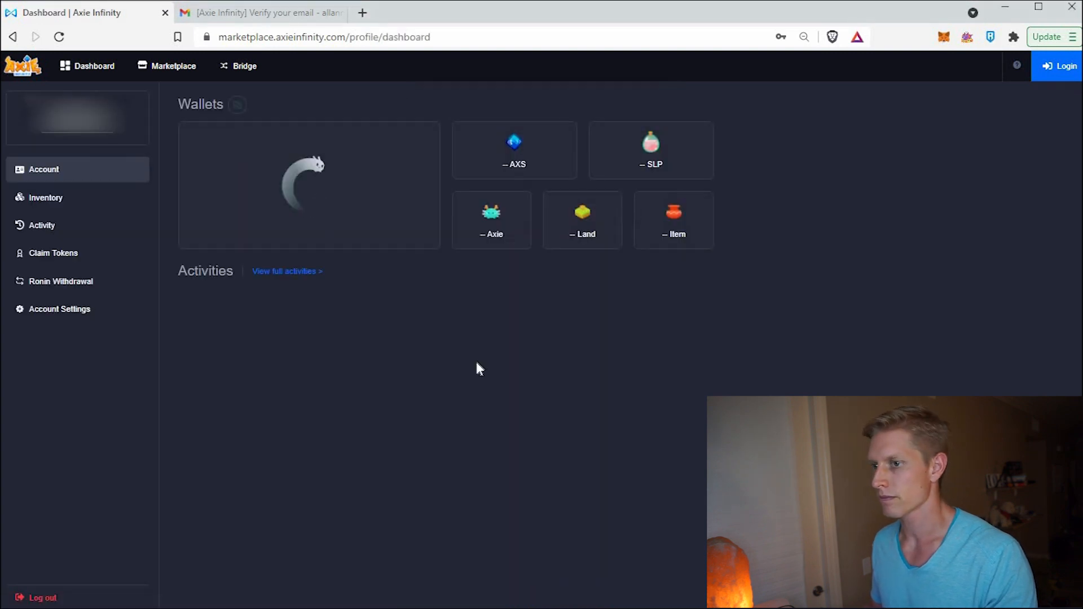
pyautogui.click(67, 226)
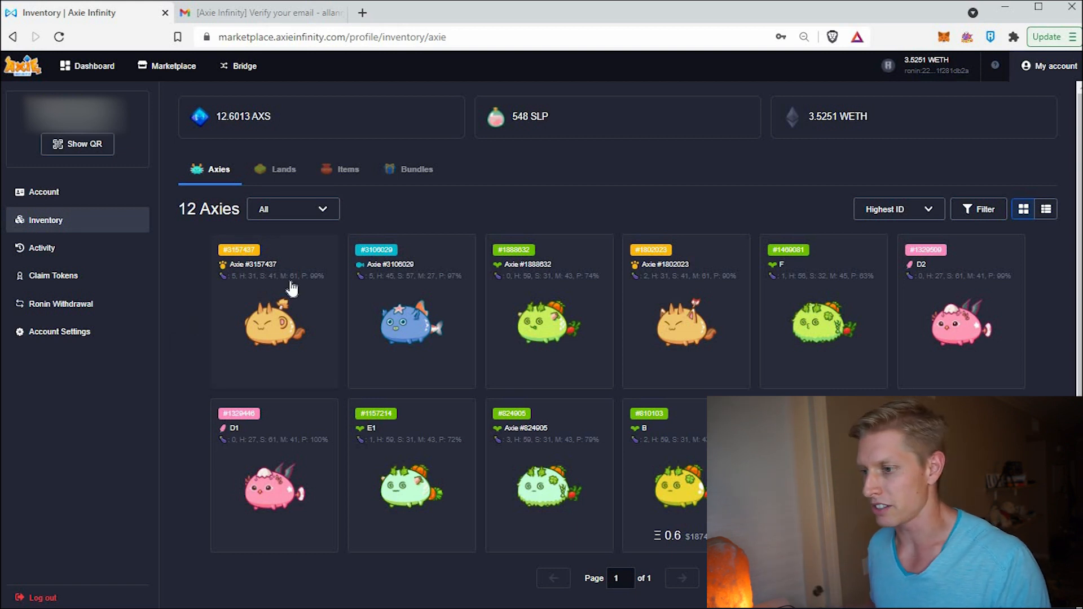
pyautogui.moveTo(279, 278)
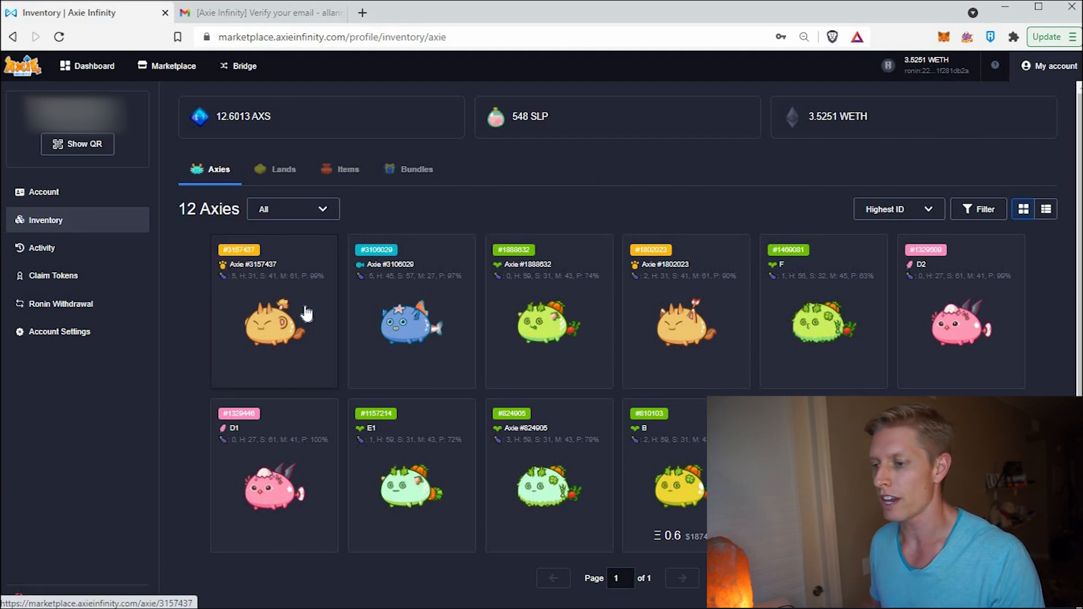
# - Start gifting Axie #3157437 and grab Scholar 2's Ronin address, then return to Account #1
pyautogui.click(277, 309)
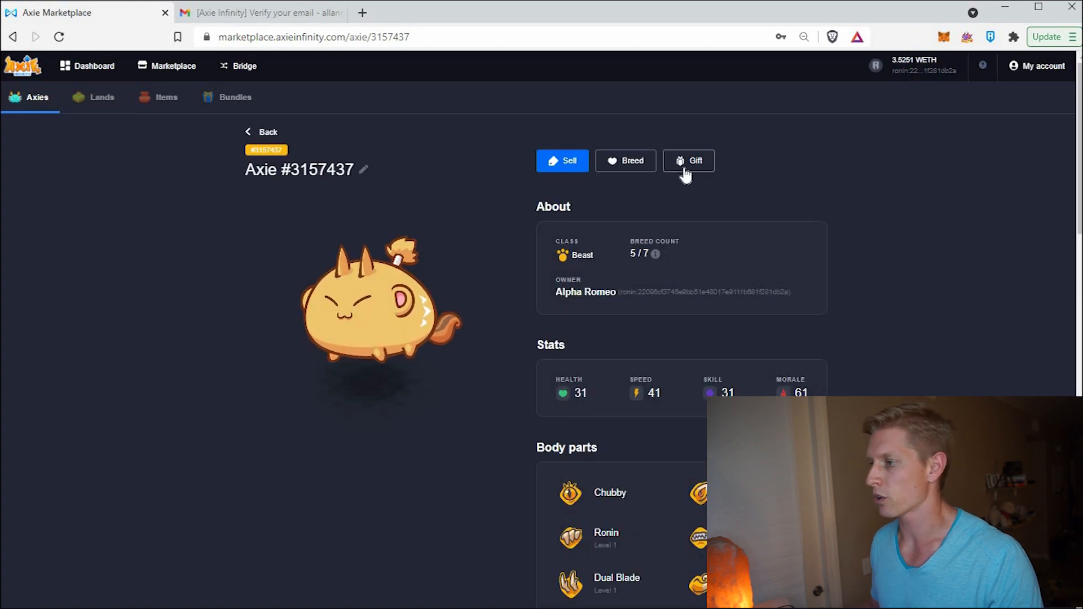
pyautogui.click(685, 164)
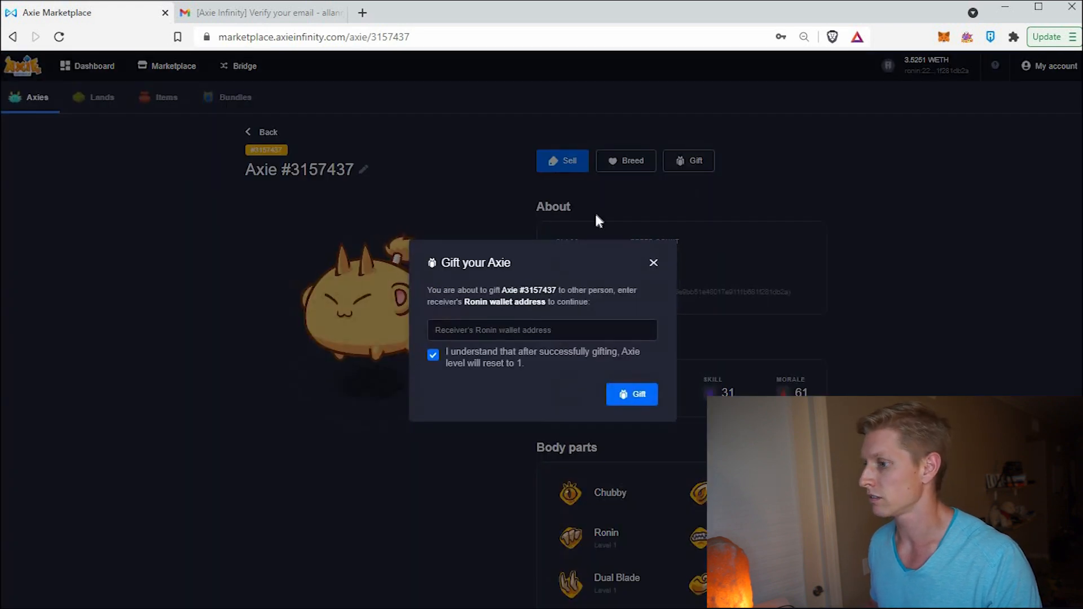
pyautogui.click(991, 37)
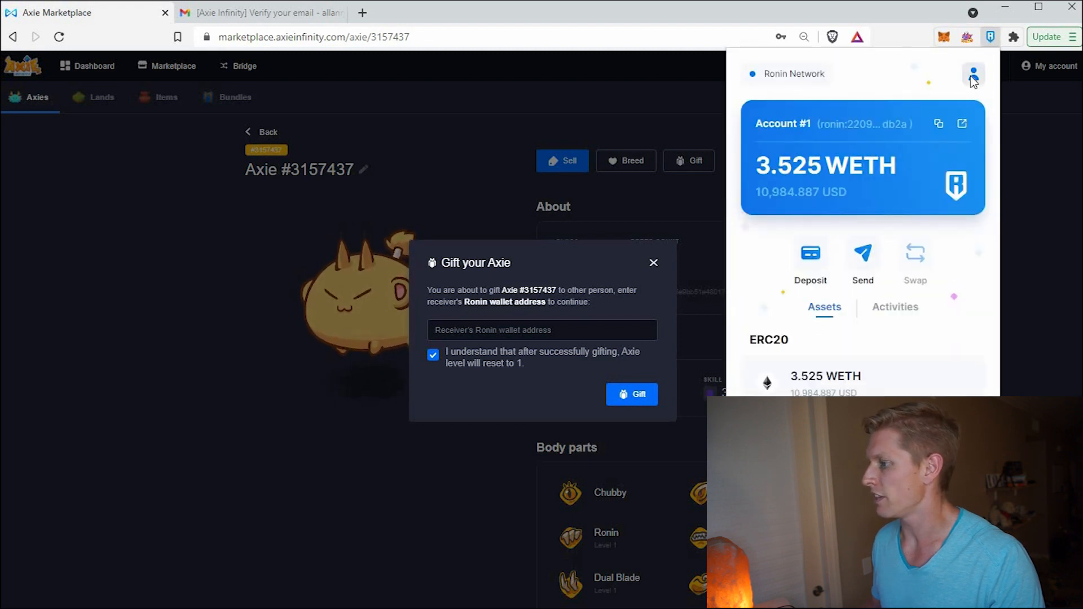
pyautogui.click(972, 73)
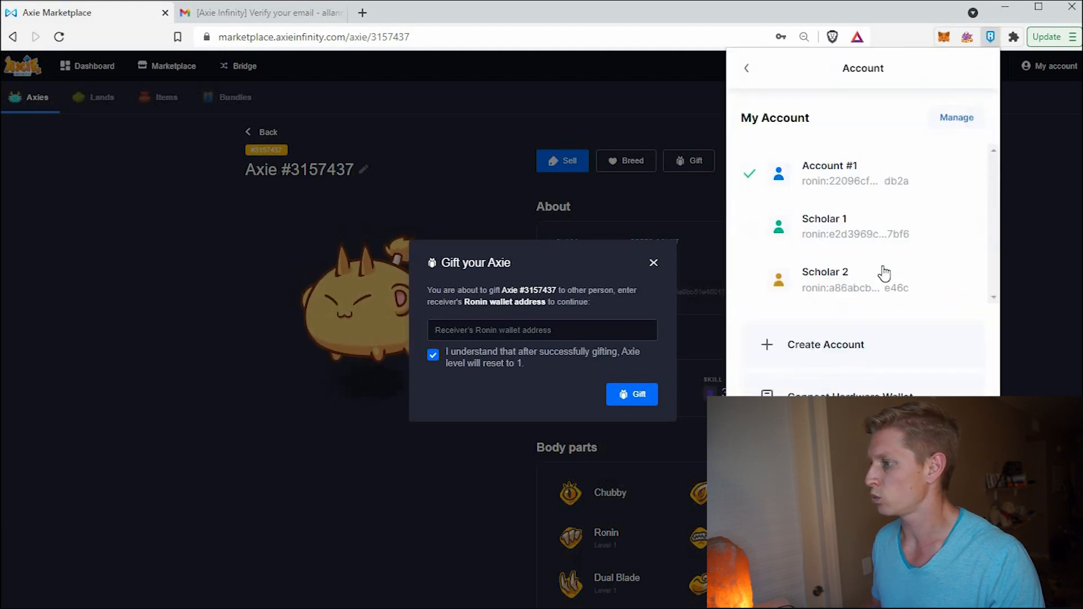
pyautogui.click(851, 291)
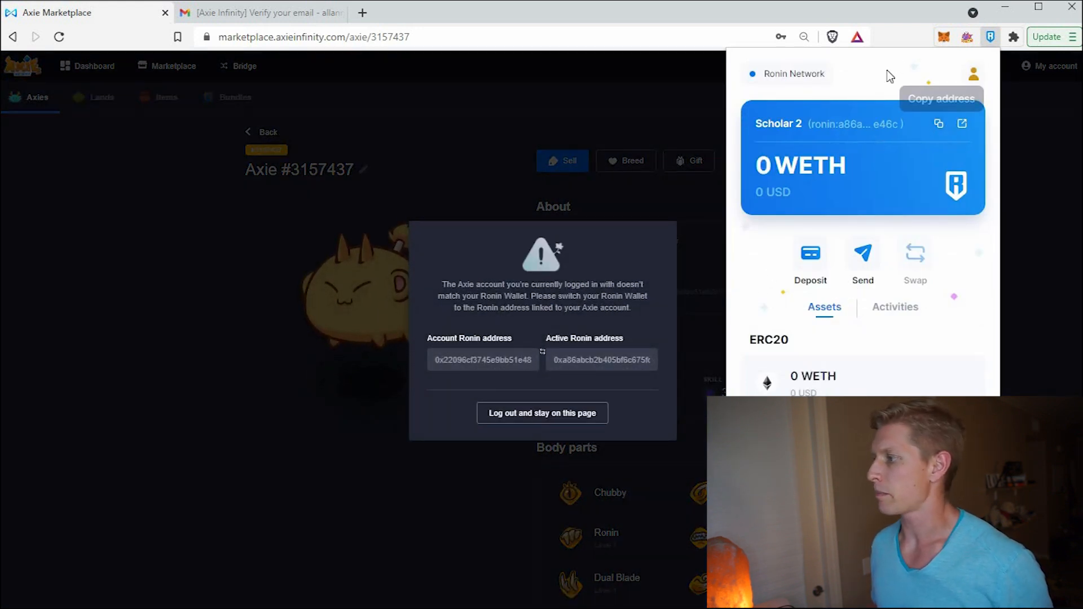
pyautogui.click(974, 78)
pyautogui.click(899, 171)
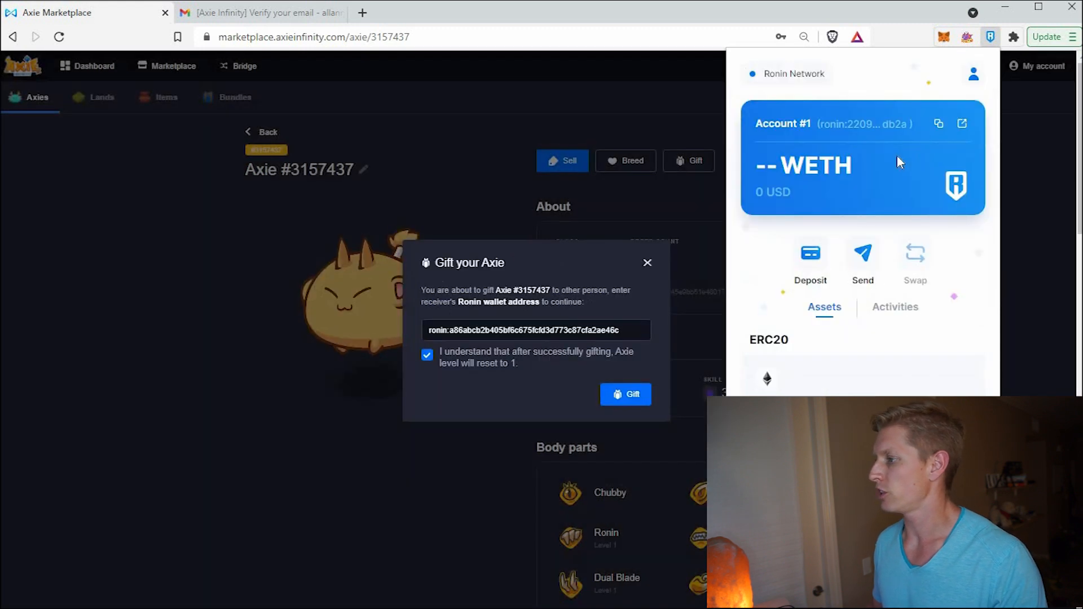
# - Paste Scholar 2's Ronin address as the recipient and send the gift
pyautogui.moveTo(623, 332); pyautogui.dragTo(329, 330)
pyautogui.write('ronin:a86abcb2b405bf6c675fcfd3d773c87cfa2ae46c')
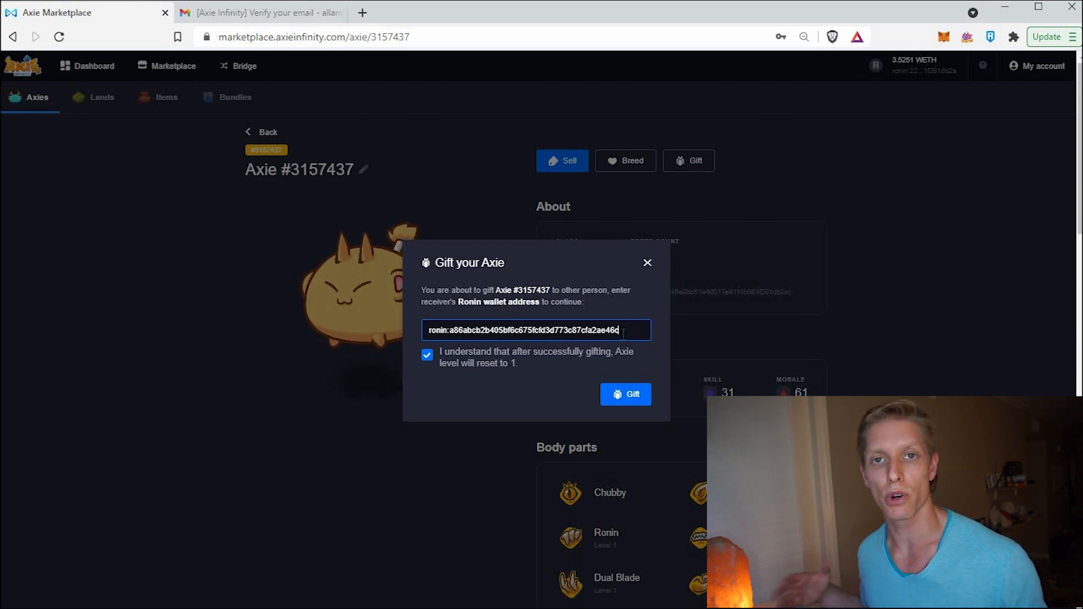
pyautogui.click(623, 333)
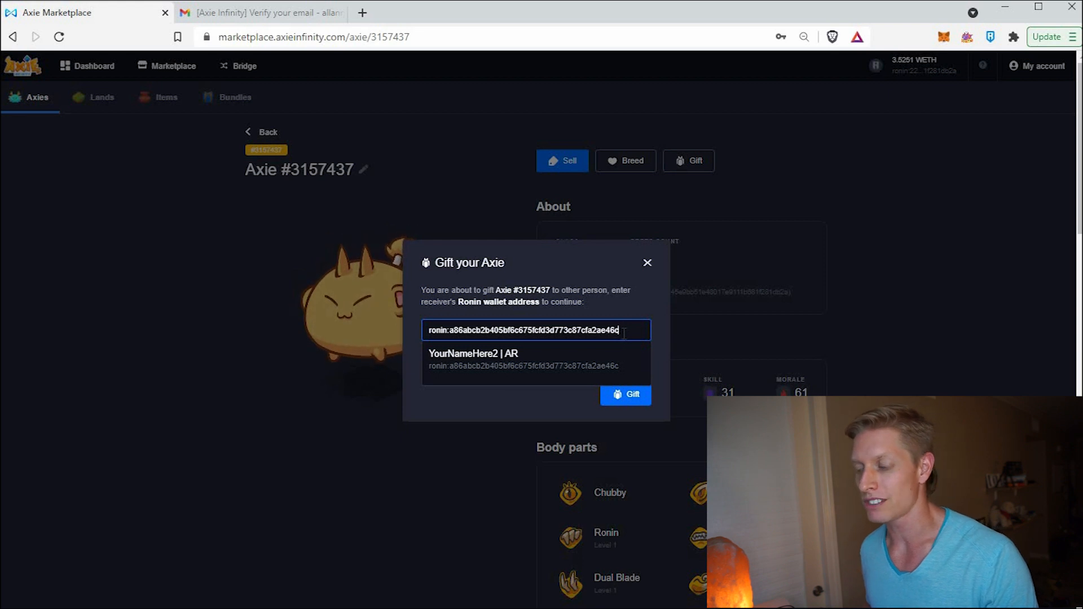
pyautogui.click(499, 365)
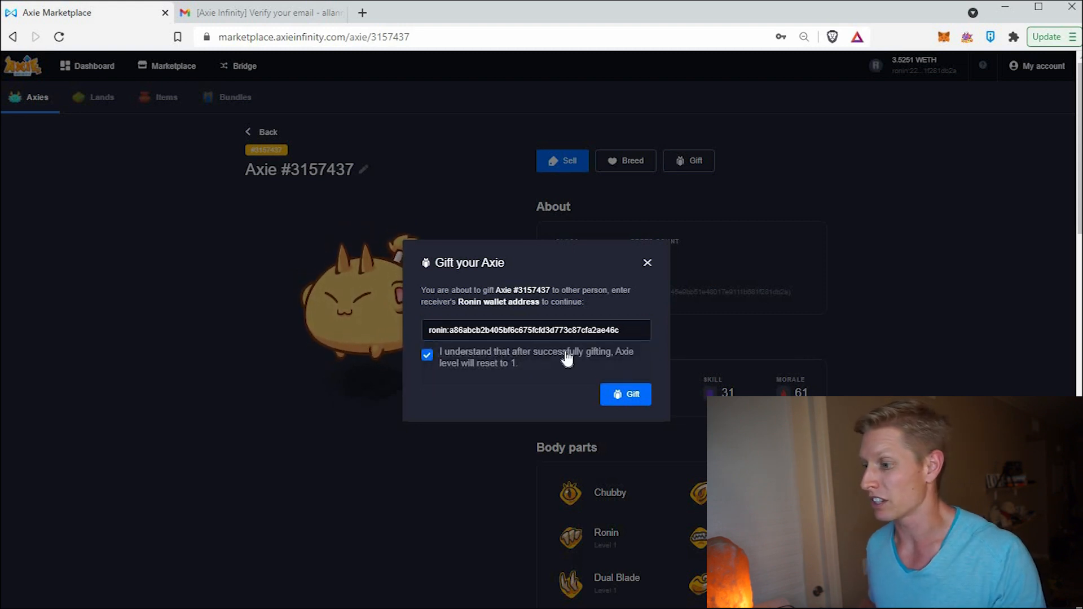
pyautogui.click(648, 398)
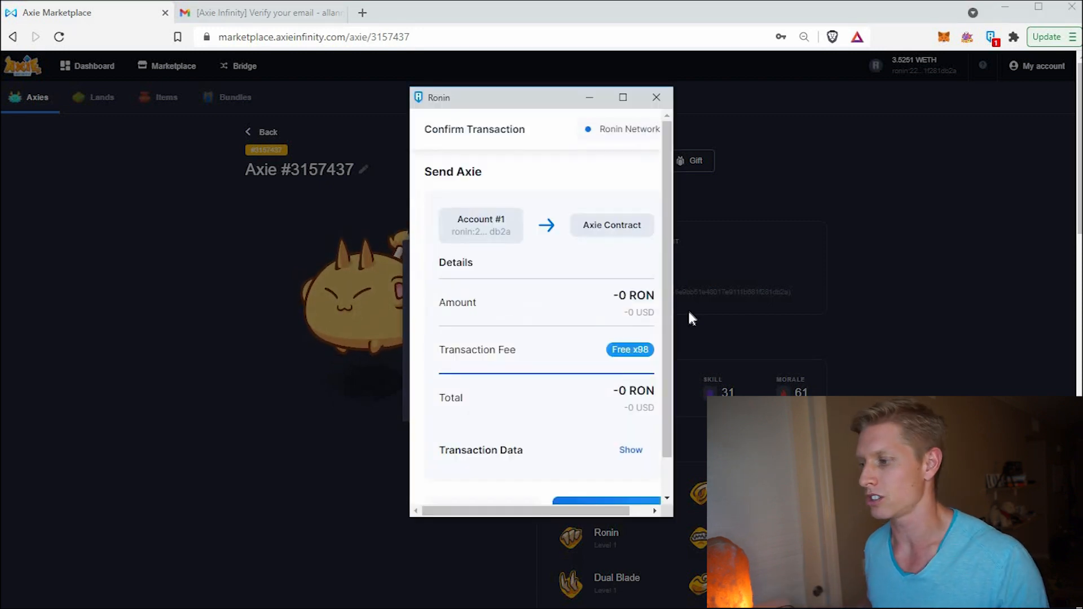
# - Confirm the Axie #3157437 transfer in the Ronin Wallet popup
pyautogui.scroll(-3, 597, 305)
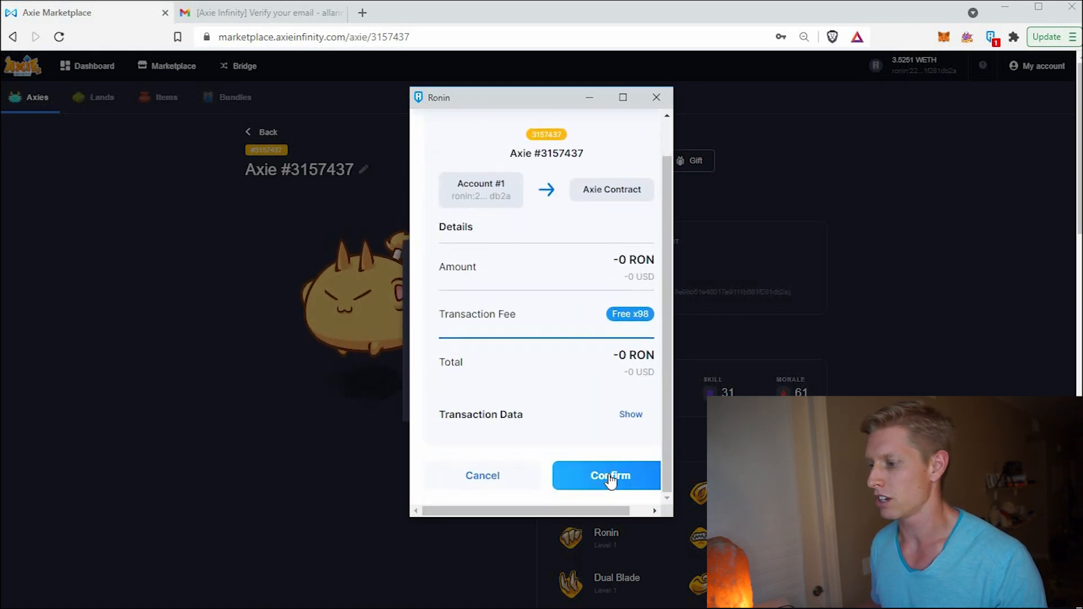
pyautogui.click(609, 477)
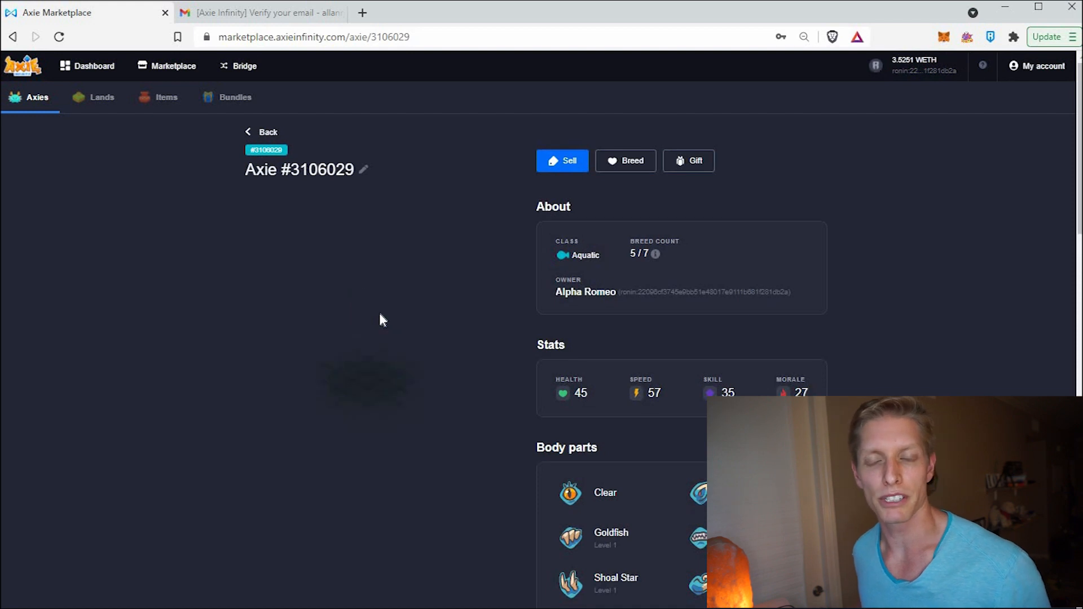
# - Gift Axie #3106029 to the saved Scholar 2 Ronin address and confirm it in Ronin Wallet
pyautogui.moveTo(612, 409)
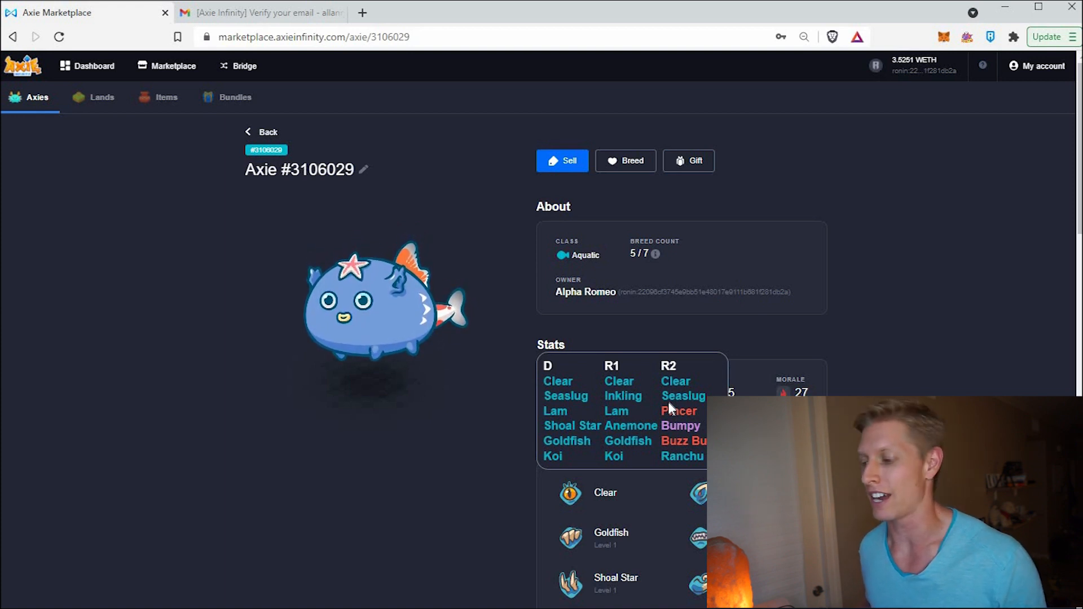
pyautogui.scroll(-8, 508, 318)
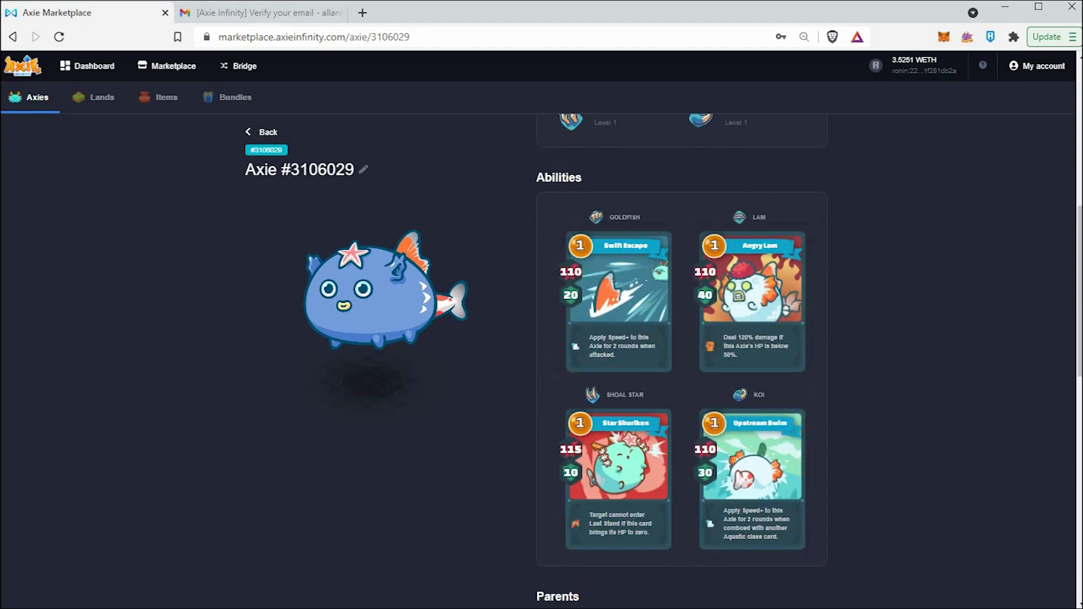
pyautogui.scroll(-1, 508, 318)
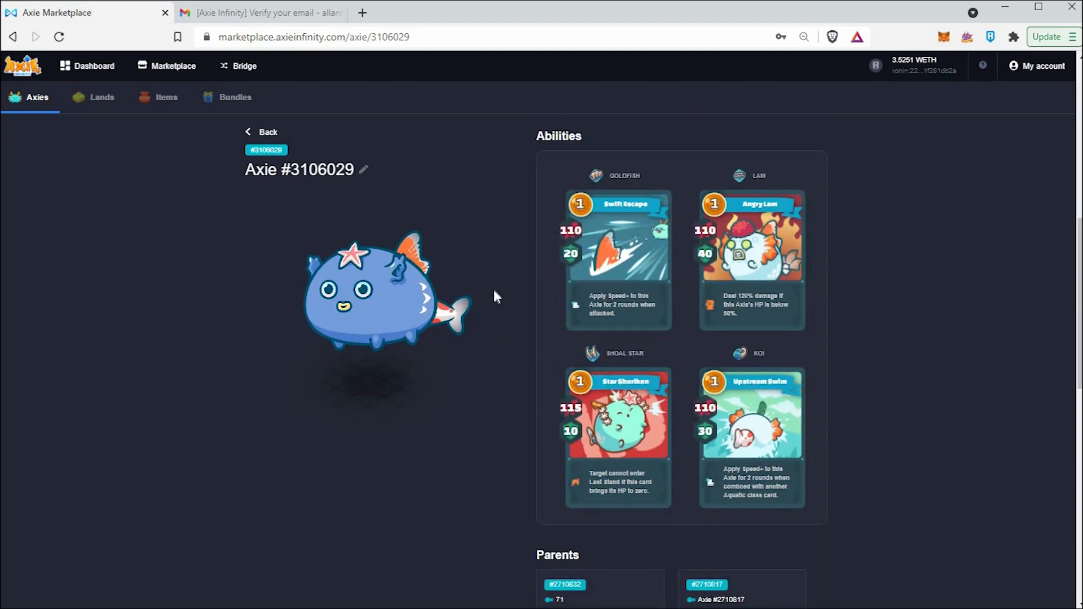
pyautogui.scroll(9, 497, 302)
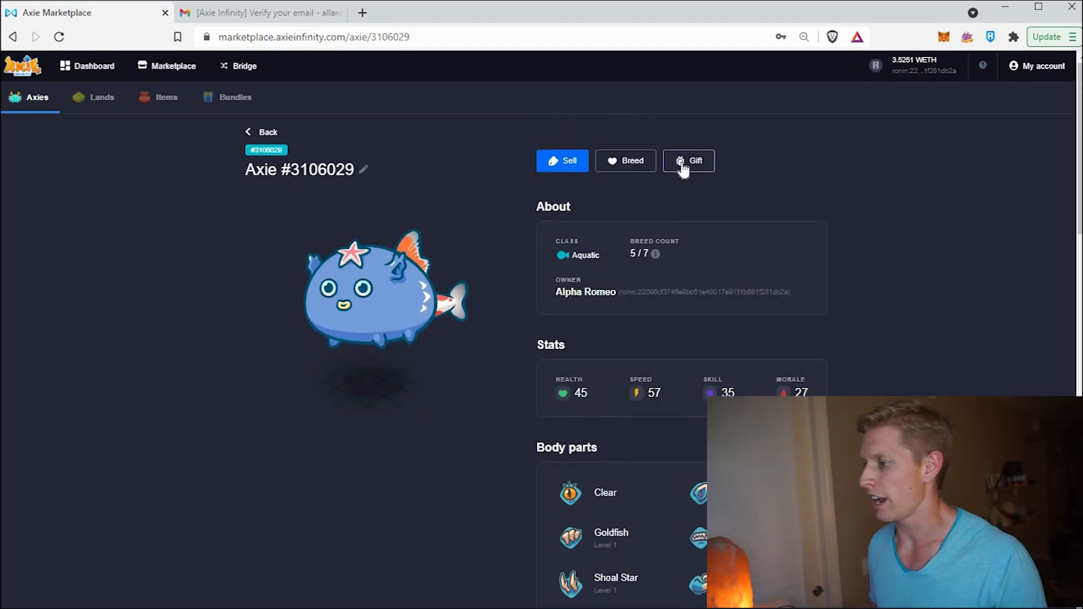
pyautogui.click(683, 164)
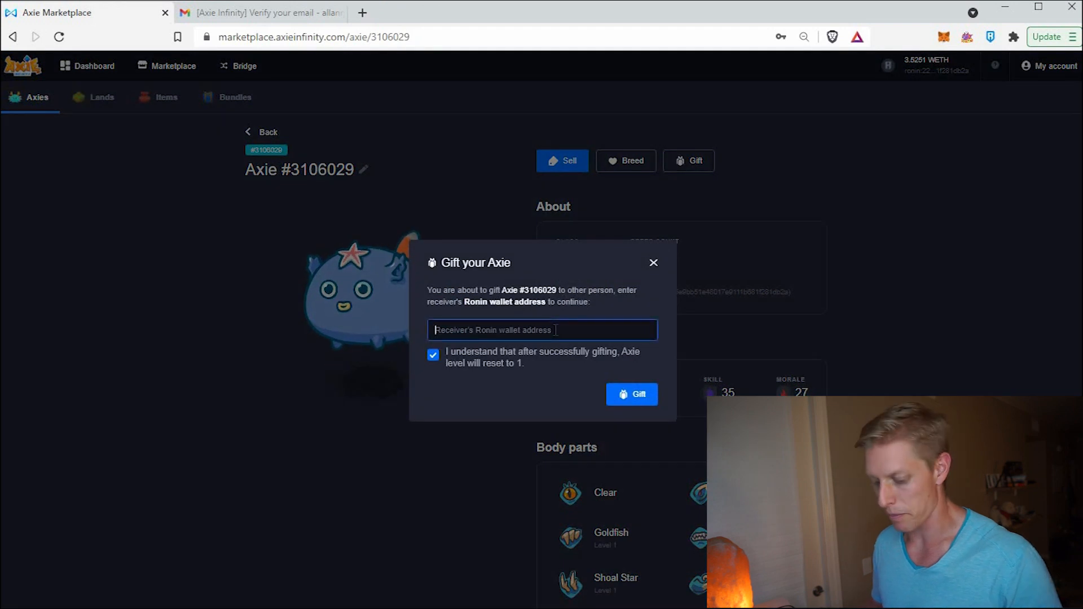
pyautogui.write('ronin:a86abcb2b405bf6c675fcfd3d773c87cfa2ae46c')
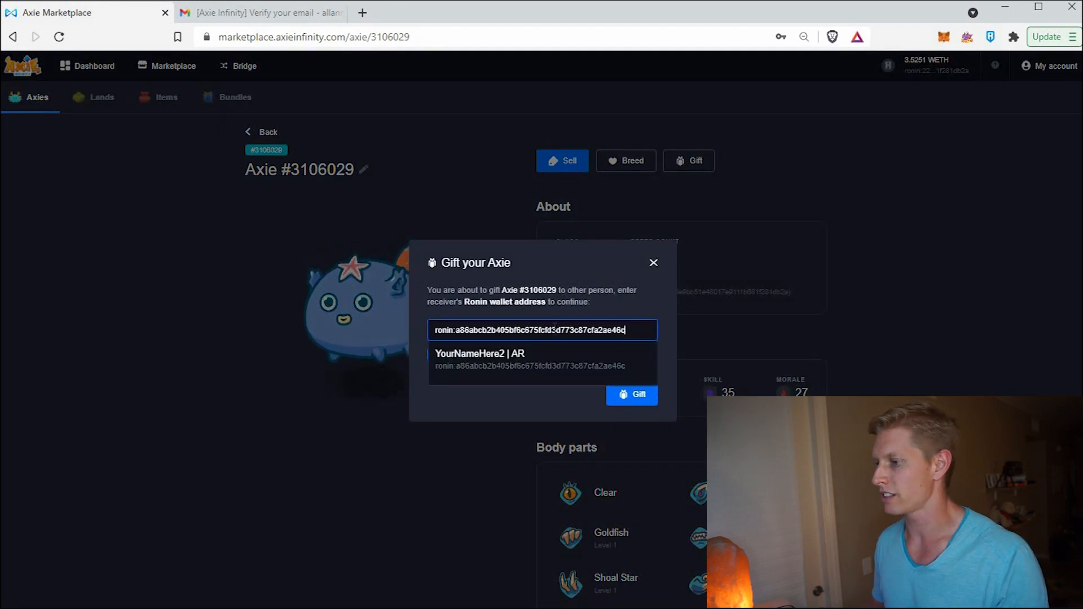
pyautogui.click(503, 361)
pyautogui.click(637, 399)
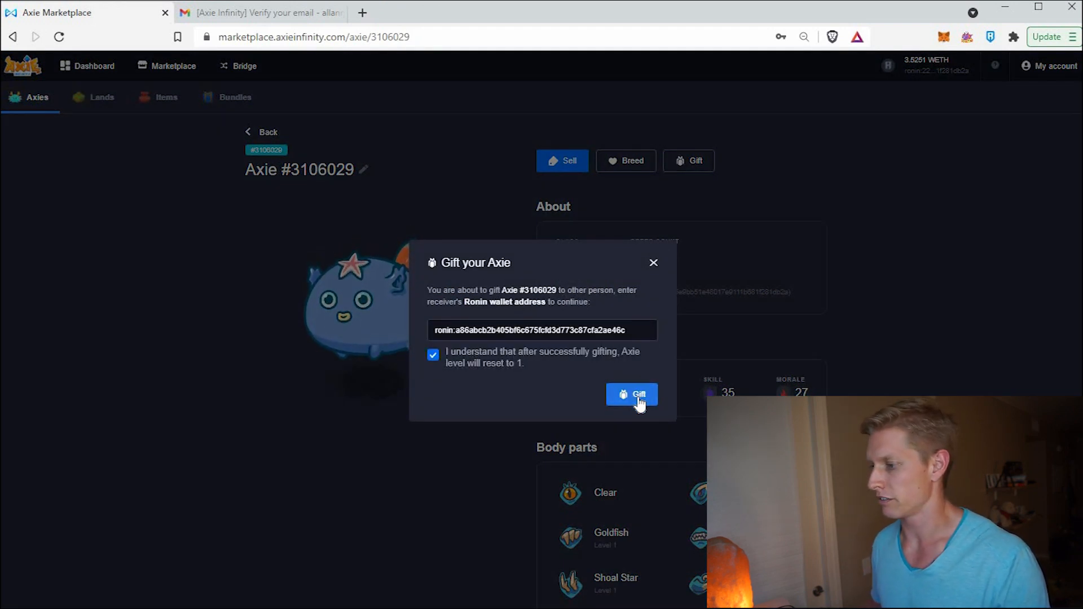
pyautogui.scroll(-2, 610, 441)
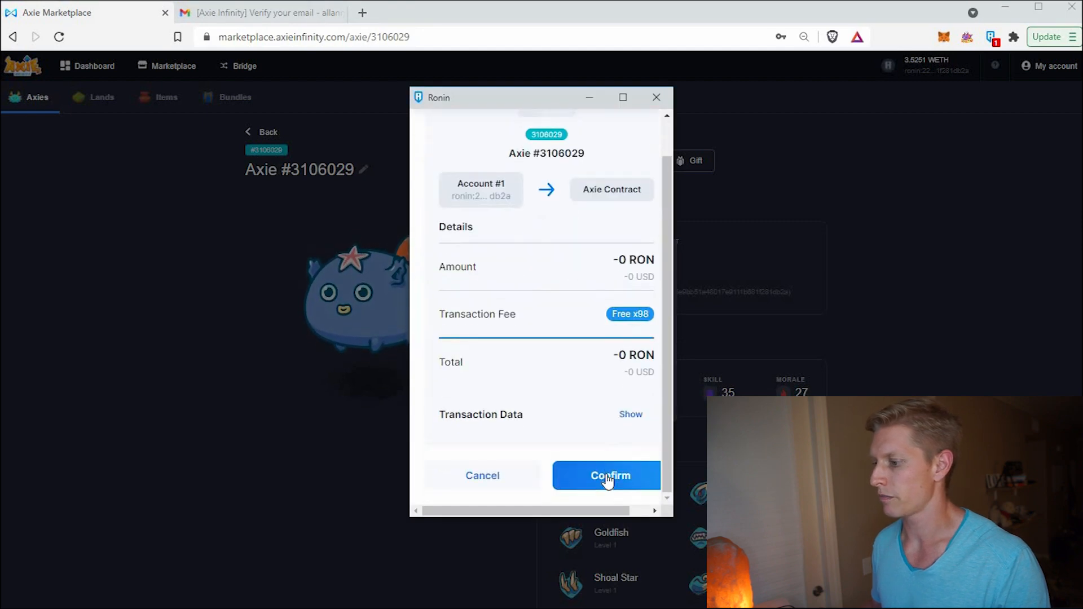
pyautogui.click(618, 475)
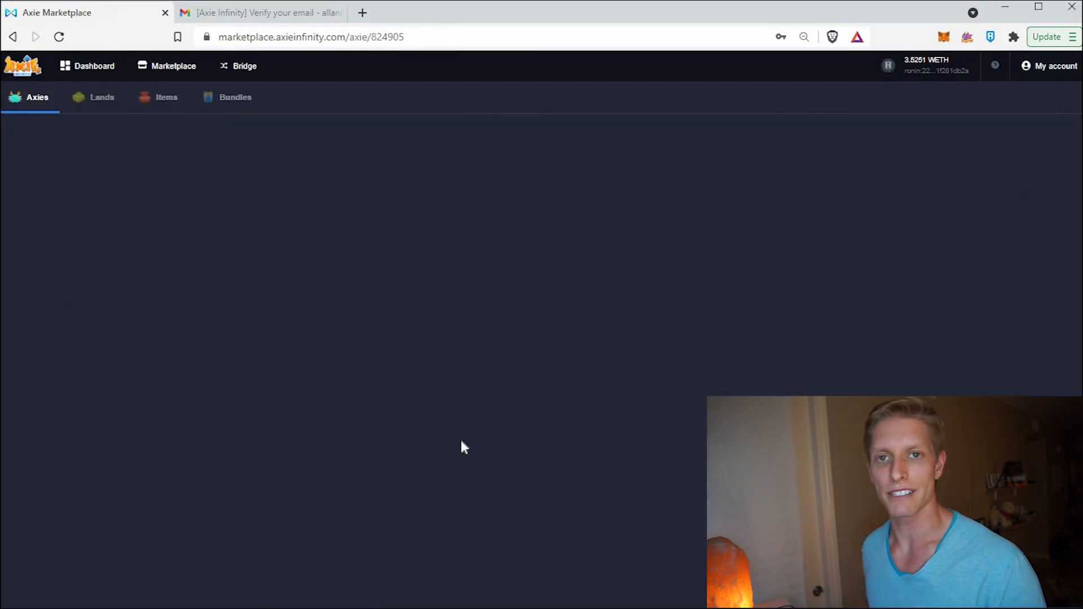
# - Gift Axie #824905 to the pasted receiver Ronin address and approve the transaction
pyautogui.scroll(-10, 473, 276)
pyautogui.scroll(4, 468, 268)
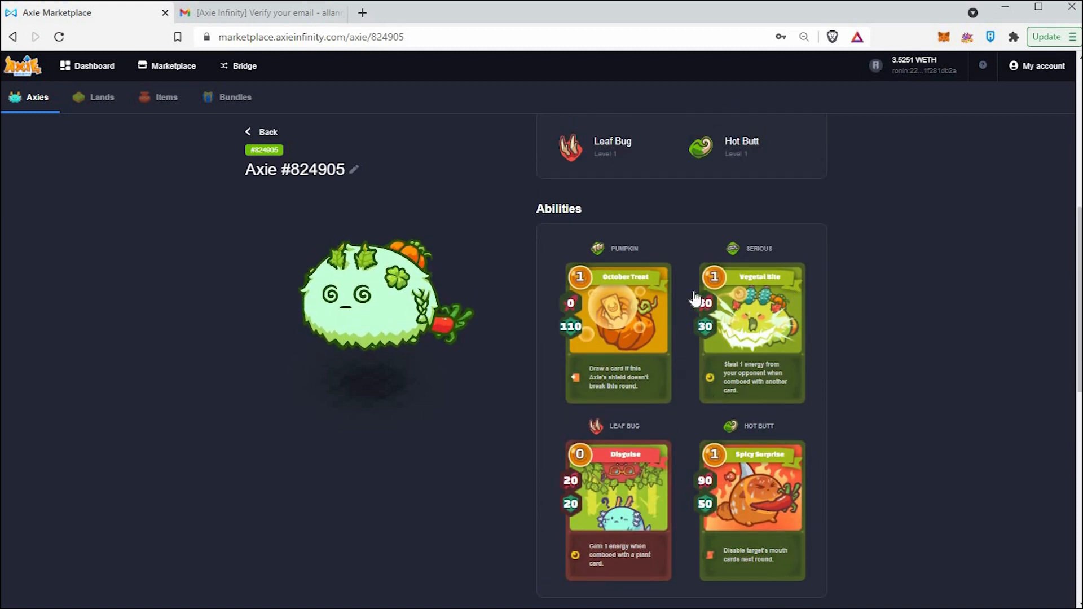
pyautogui.scroll(8, 702, 305)
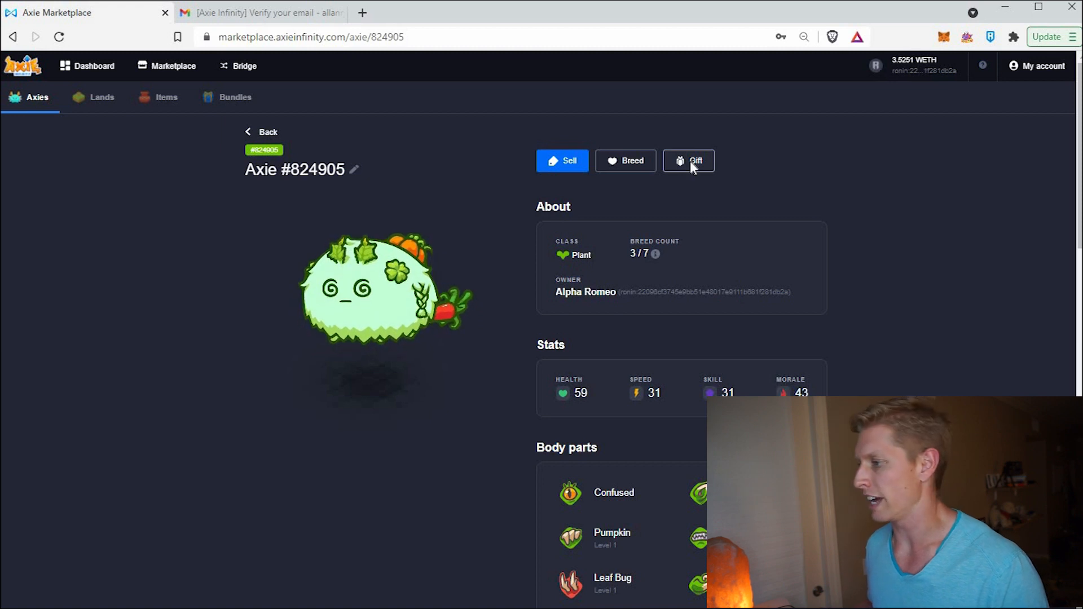
pyautogui.click(690, 162)
pyautogui.hotkey('ctrl', 'v')
pyautogui.click(632, 395)
pyautogui.click(619, 483)
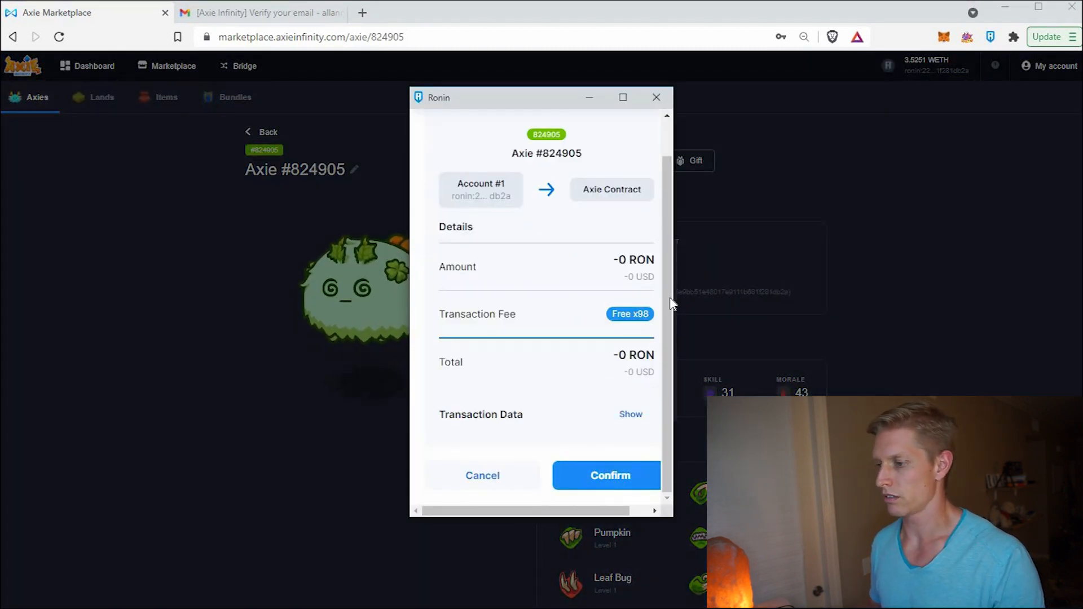
# - Dismiss the success notice and log out of the main account
pyautogui.click(655, 342)
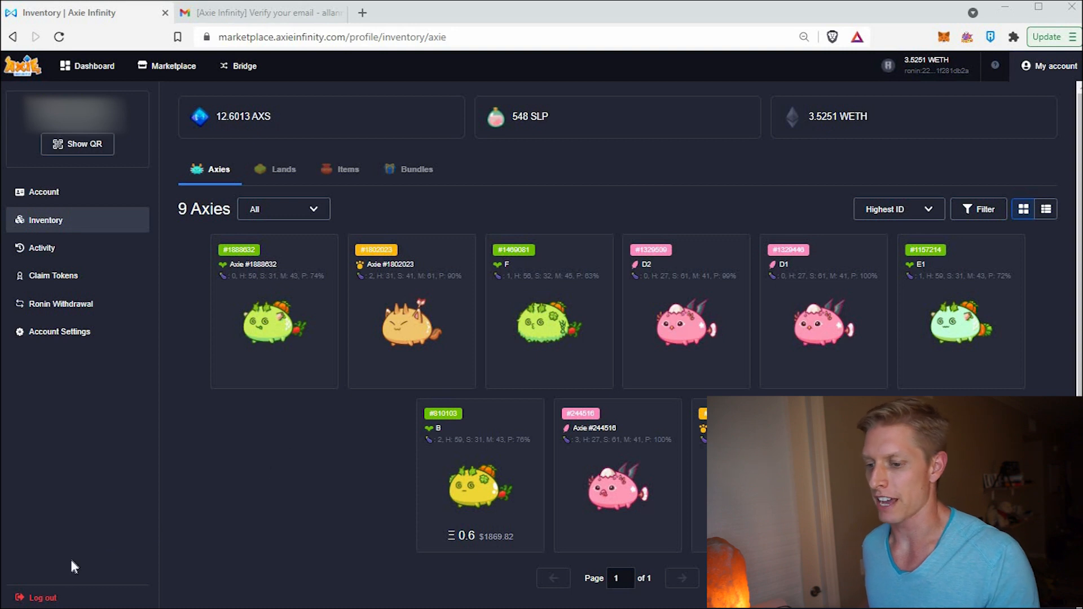
pyautogui.click(39, 598)
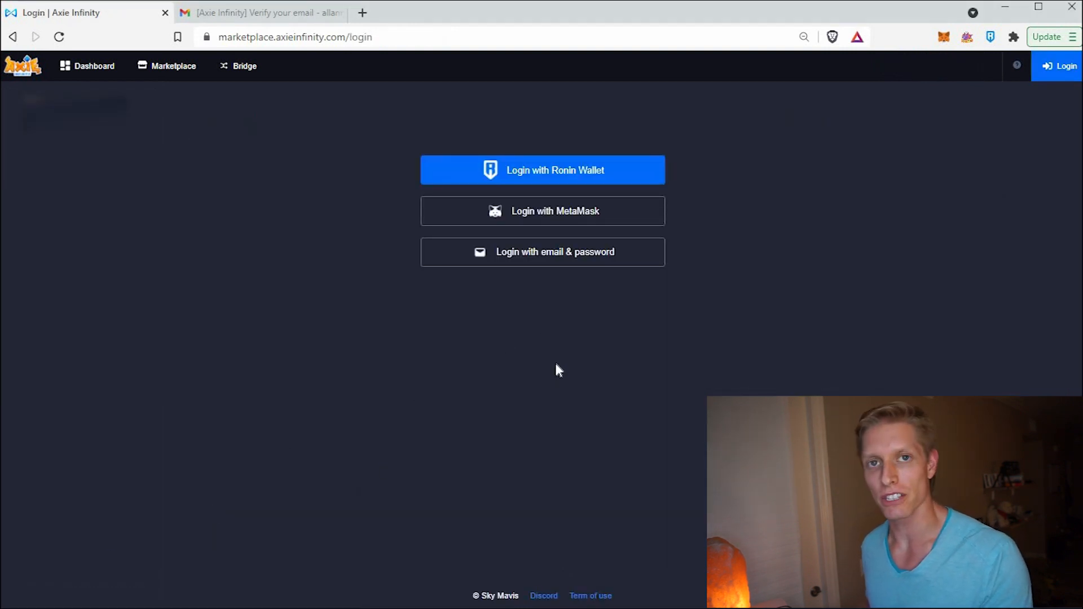
# - Switch both the Ronin wallet and MetaMask to the Scholar 2 account
pyautogui.click(991, 38)
pyautogui.click(974, 74)
pyautogui.click(883, 276)
pyautogui.click(947, 38)
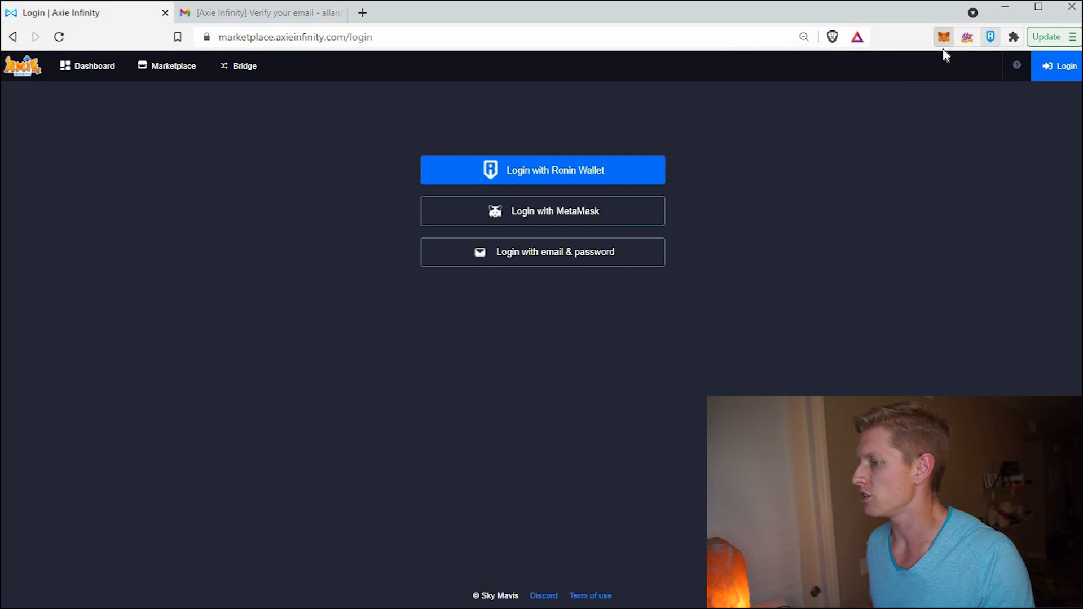
pyautogui.click(924, 75)
pyautogui.click(817, 246)
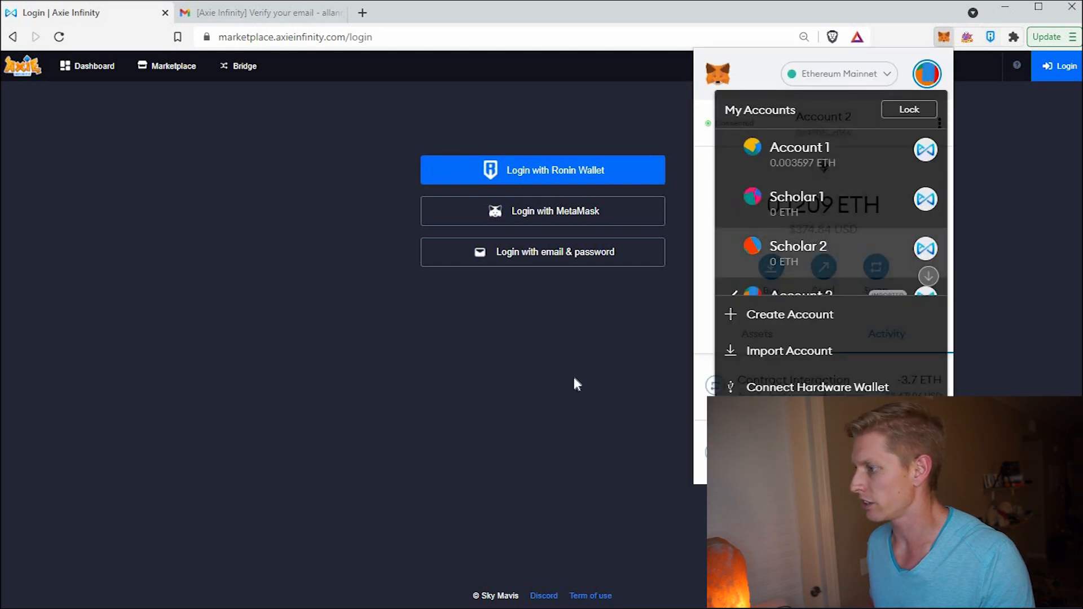
pyautogui.click(600, 353)
# - Log in to the marketplace with Ronin Wallet, signing the request as Scholar 2
pyautogui.click(580, 172)
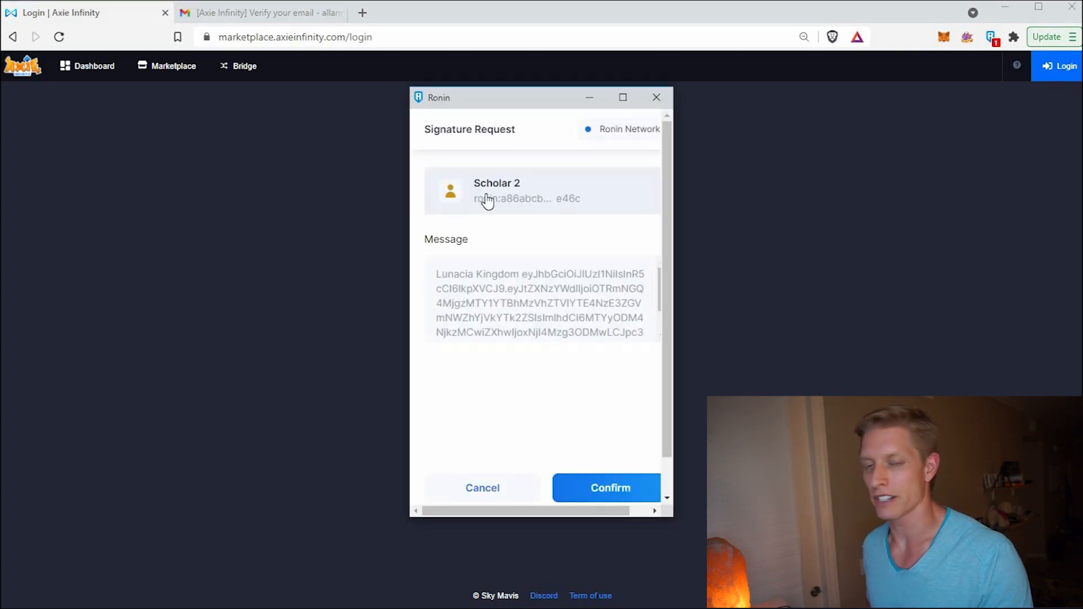
pyautogui.click(606, 489)
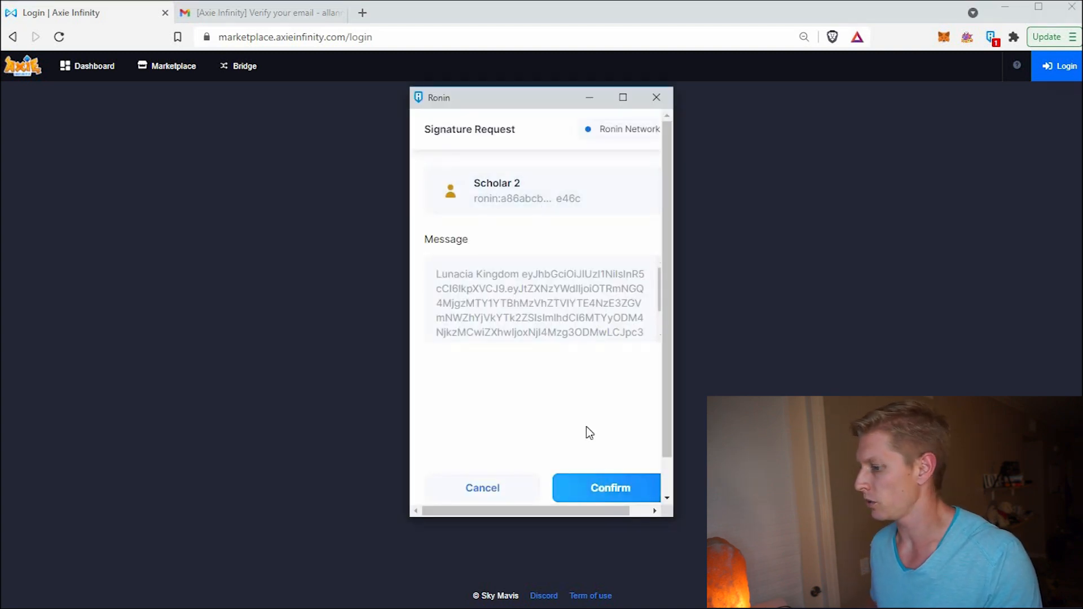